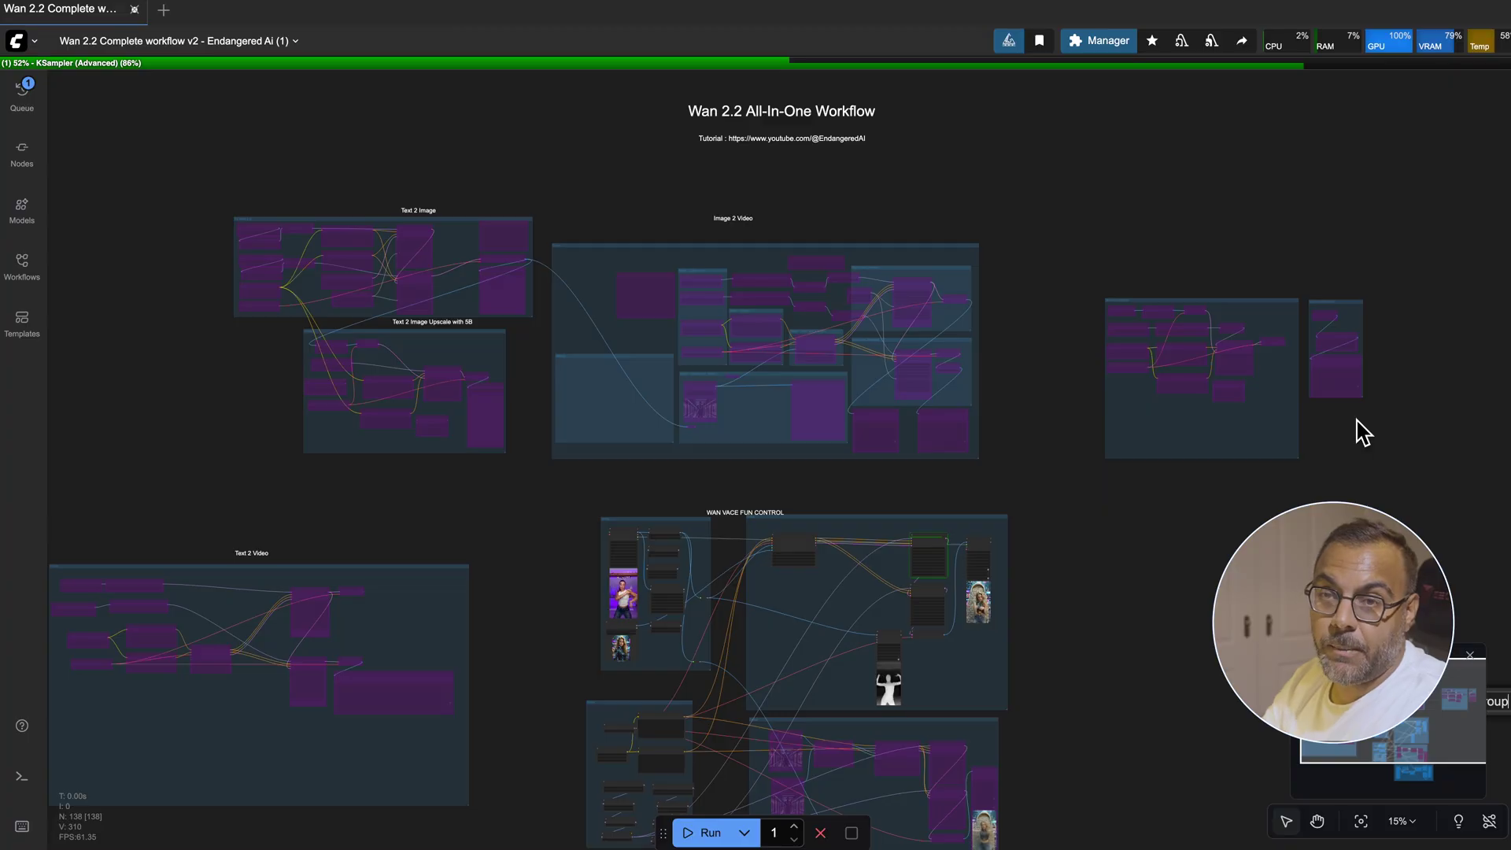
Look over the WAN VACE FUN CONTROL groups: preprocessors, prompt and model loaders, video generation, start-to-end-frame and masking sections.
{"action": "scroll", "coordinate": [1066, 331], "scroll_direction": "down", "scroll_amount": 5}
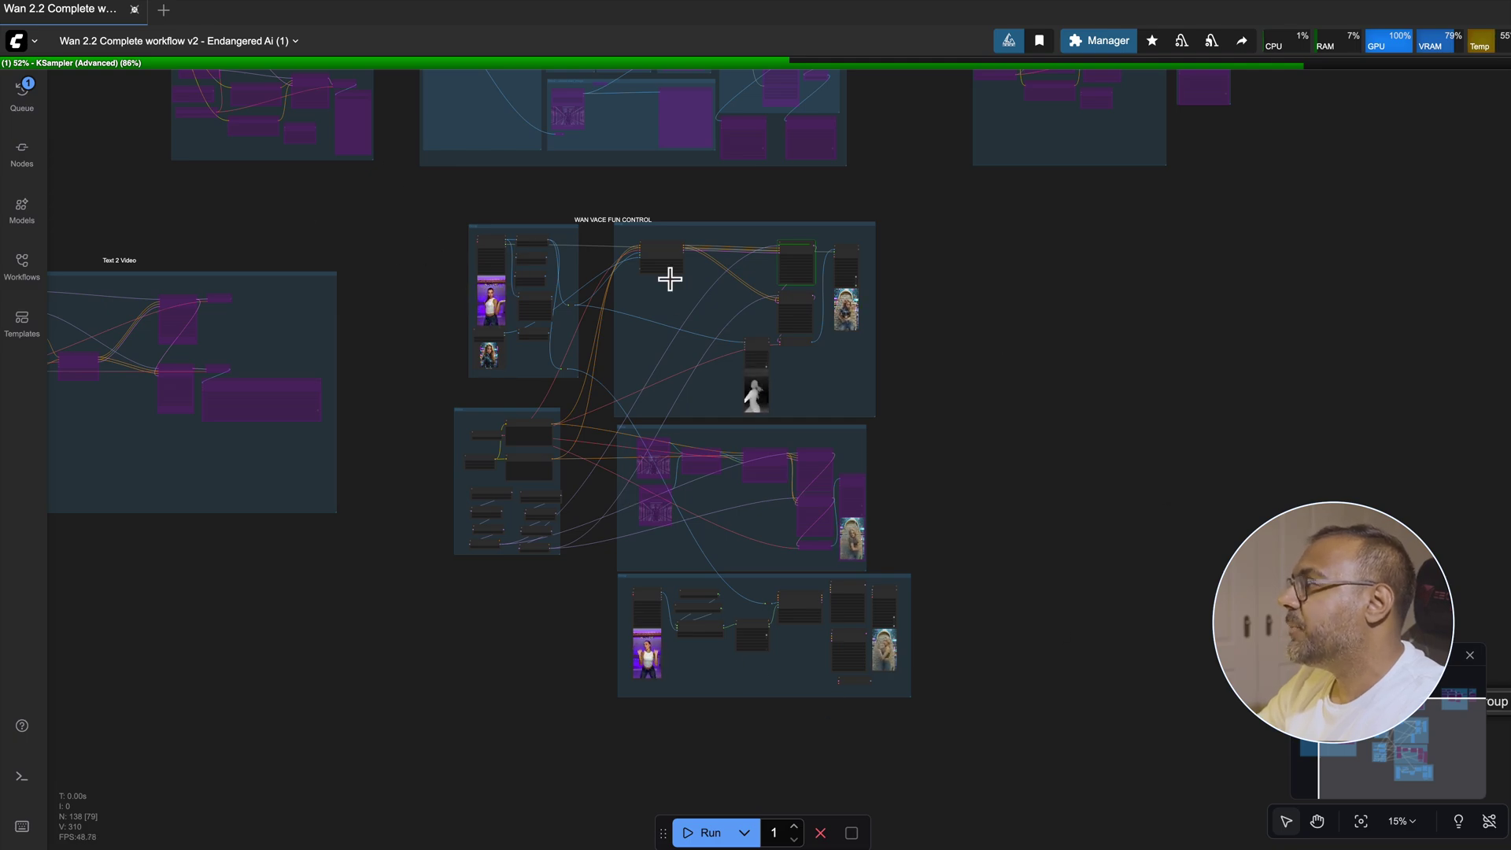
{"action": "scroll", "coordinate": [674, 304], "scroll_direction": "up", "scroll_amount": 12}
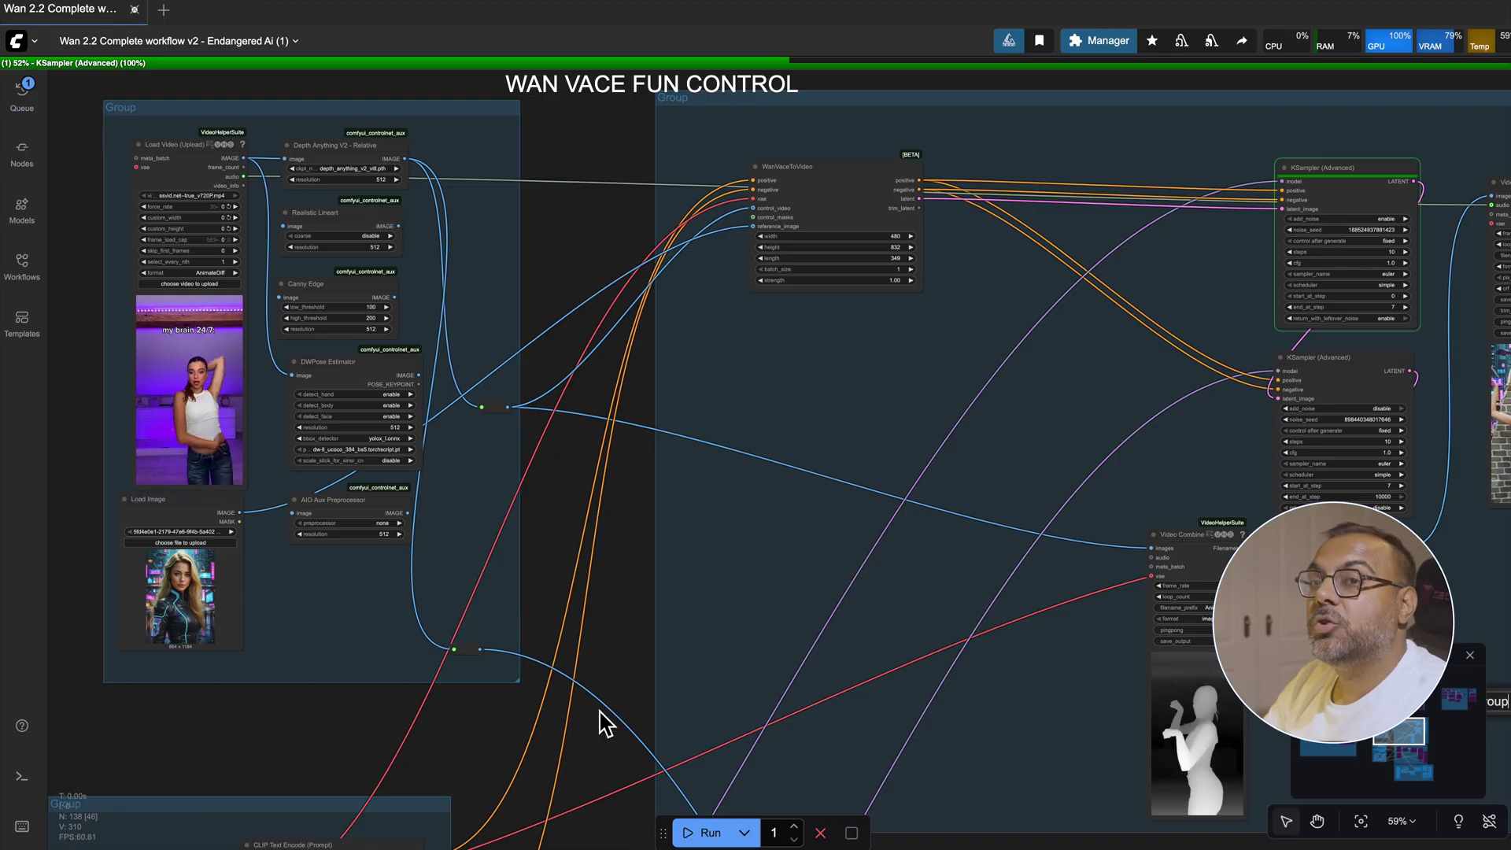
{"action": "scroll", "coordinate": [546, 631], "scroll_direction": "right", "scroll_amount": 2}
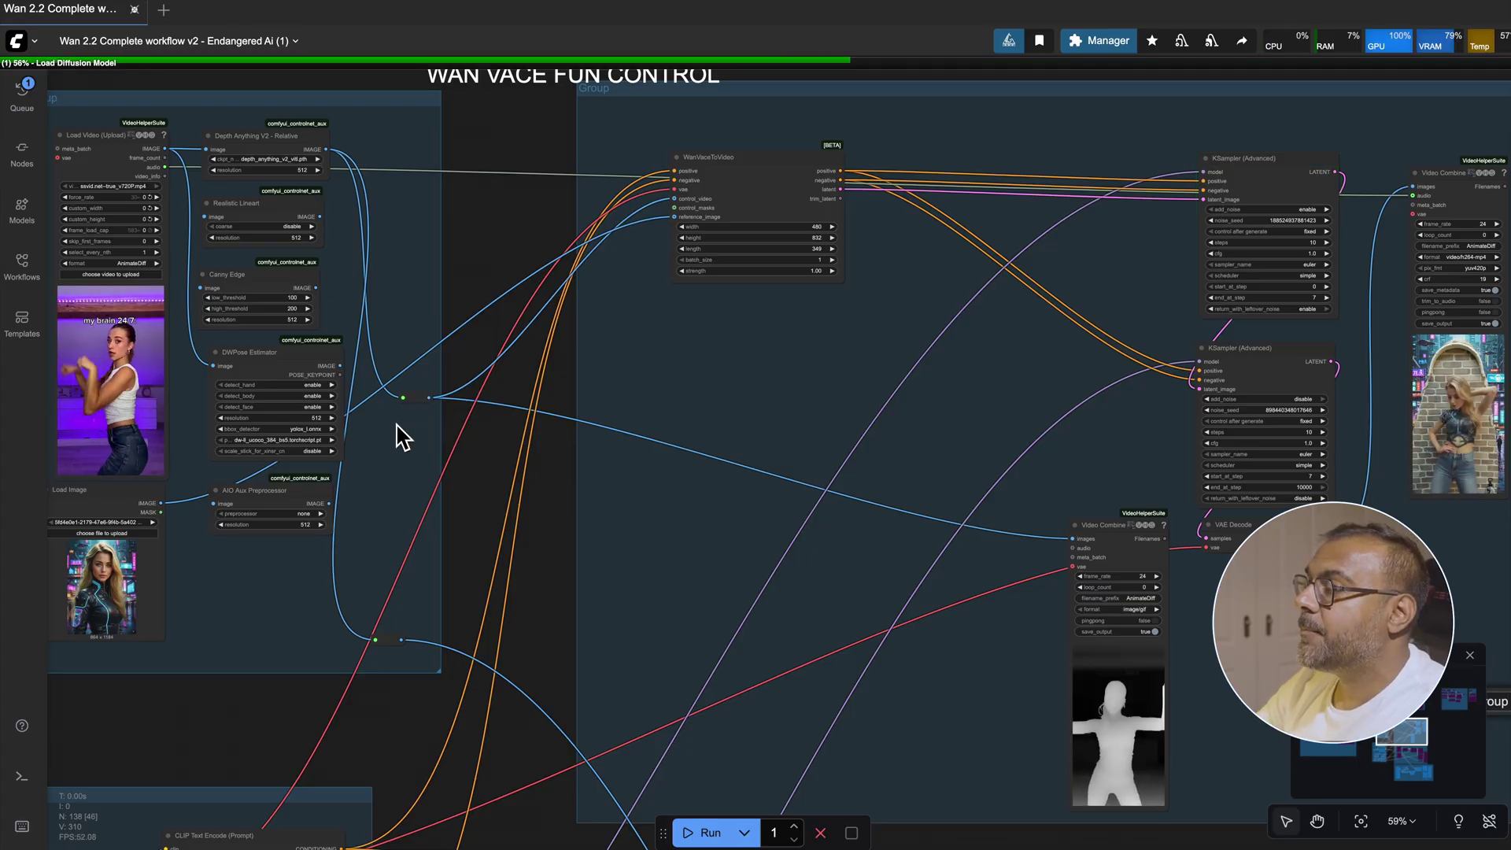
{"action": "scroll", "coordinate": [395, 432], "scroll_direction": "down", "scroll_amount": 2}
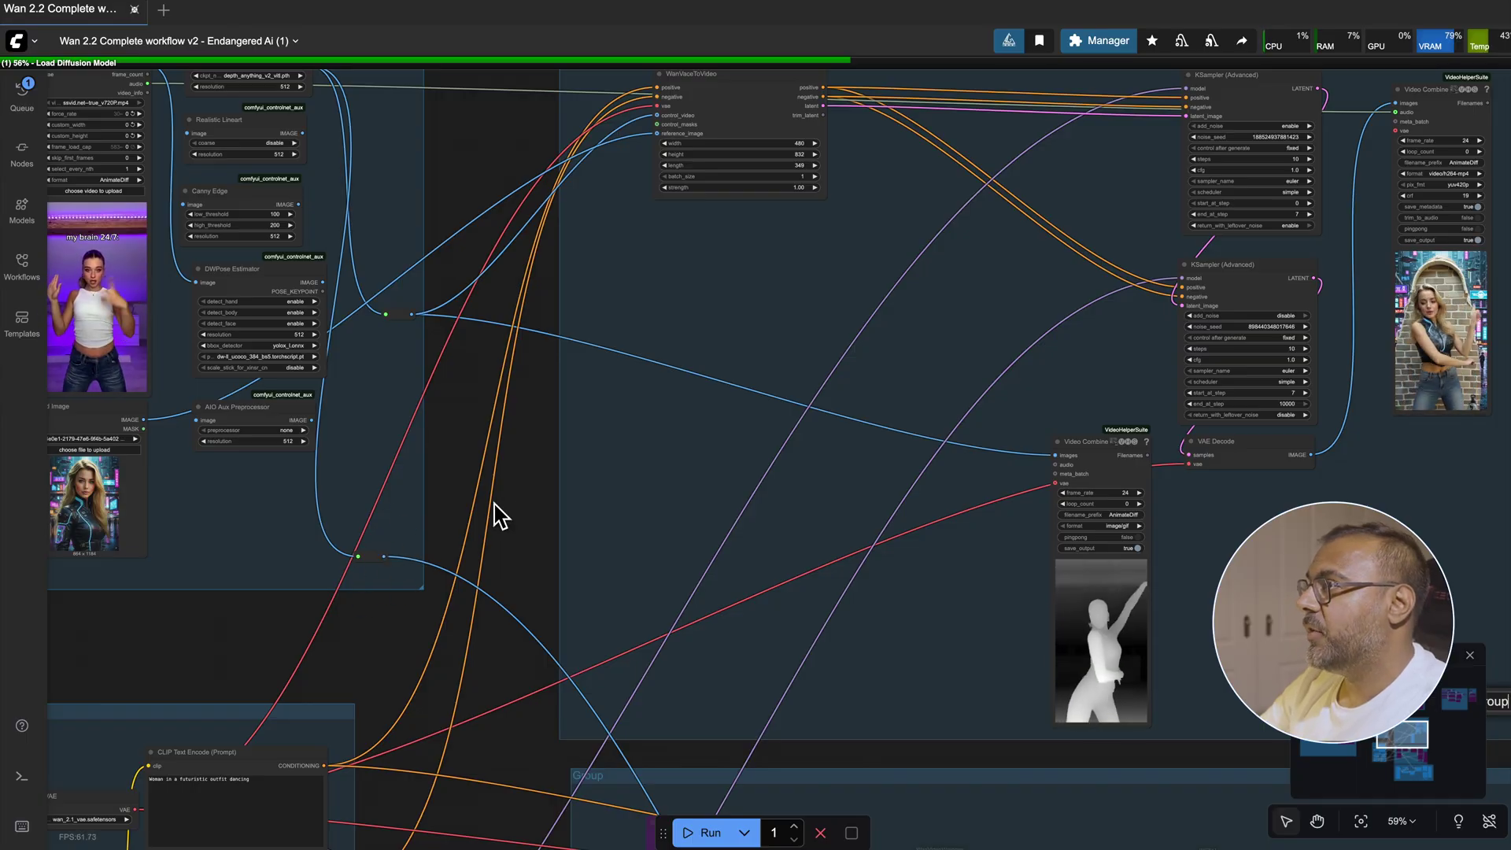
{"action": "scroll", "coordinate": [161, 542], "scroll_direction": "down", "scroll_amount": 10}
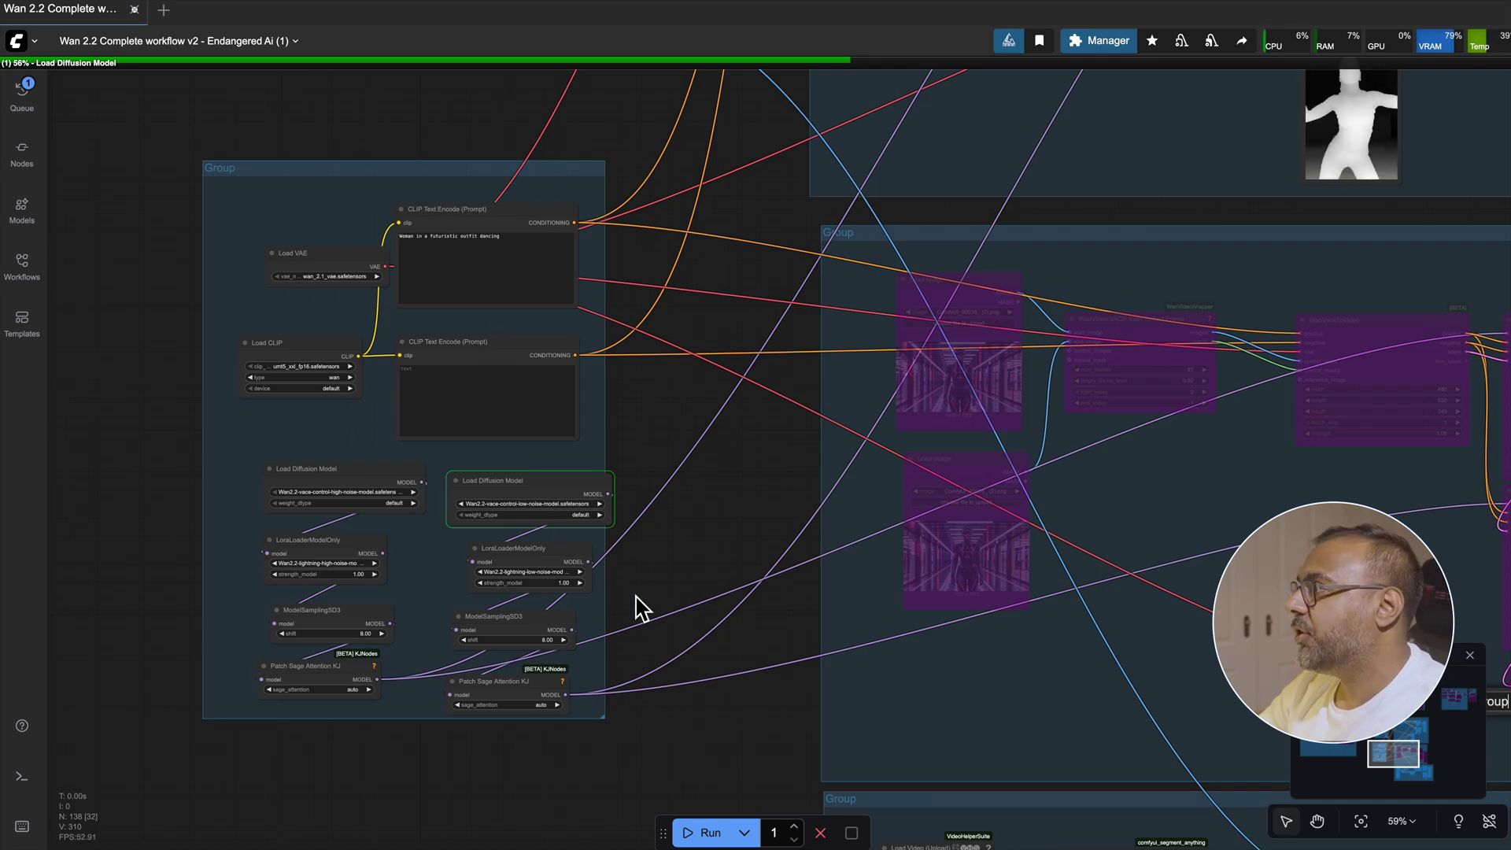
{"action": "scroll", "coordinate": [617, 614], "scroll_direction": "down", "scroll_amount": 5}
{"action": "left_click_drag", "start_coordinate": [1066, 289], "coordinate": [932, 625]}
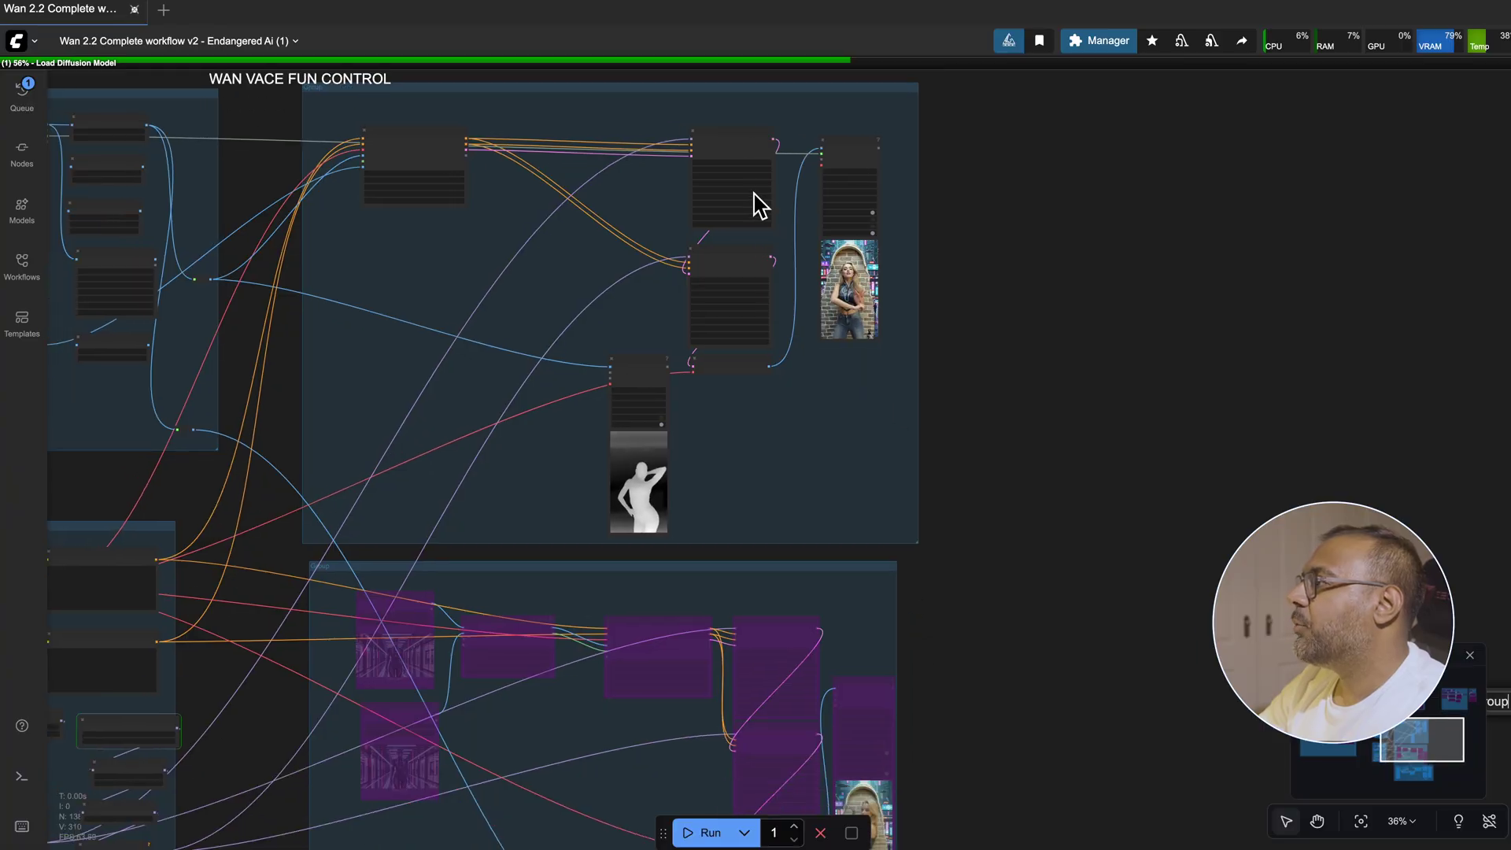
{"action": "left_click_drag", "start_coordinate": [1062, 737], "coordinate": [1018, 208]}
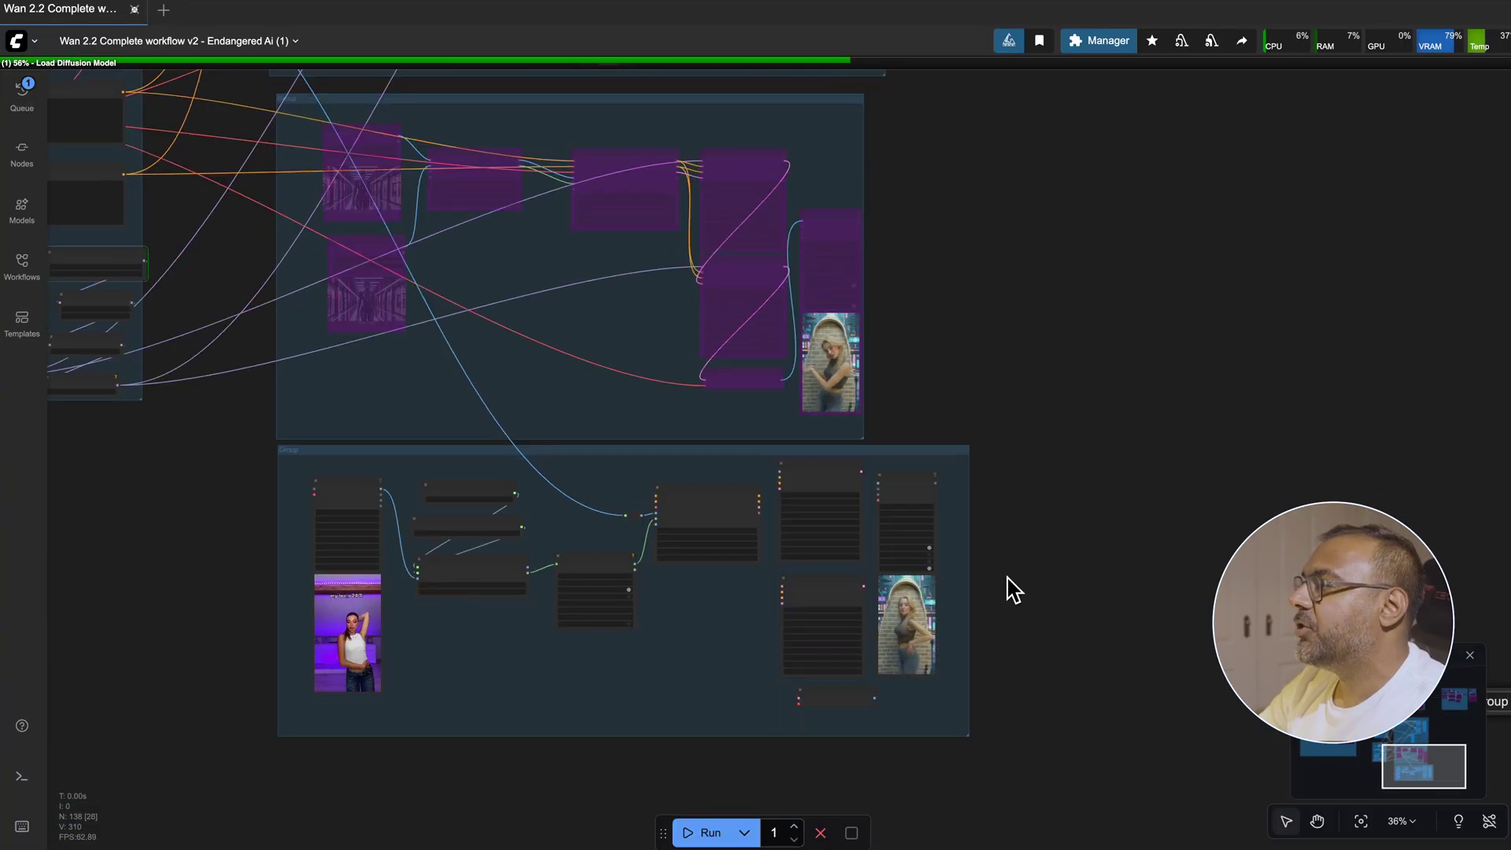
{"action": "scroll", "coordinate": [1062, 260], "scroll_direction": "up", "scroll_amount": 4}
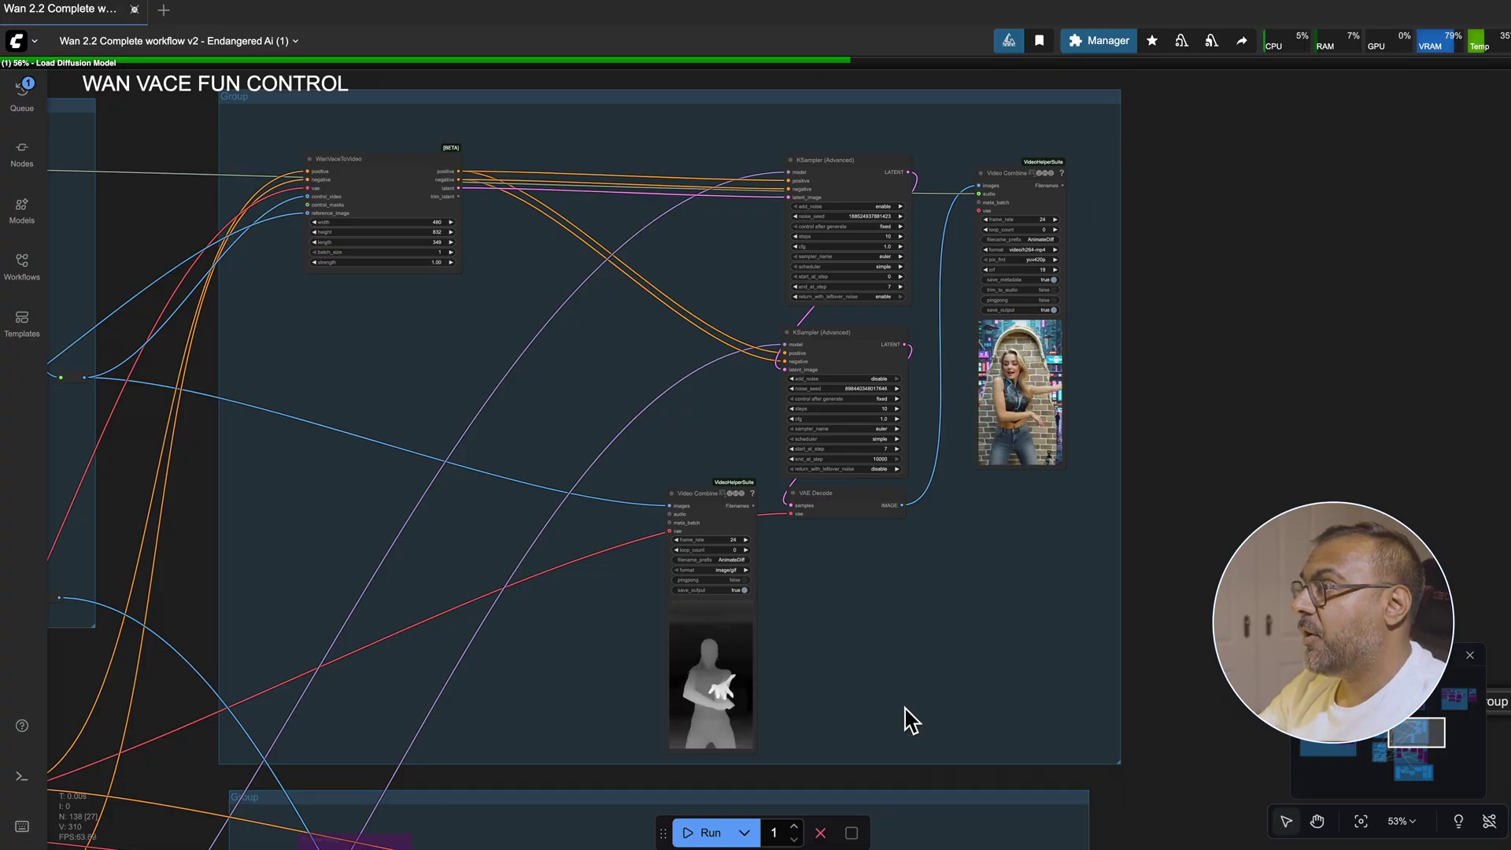
Examine how the WanVaceToVideo node and the high- and low-noise model loaders feed the two KSamplers, VAE Decode and Video Combine.
{"action": "left_click_drag", "start_coordinate": [173, 481], "coordinate": [256, 512]}
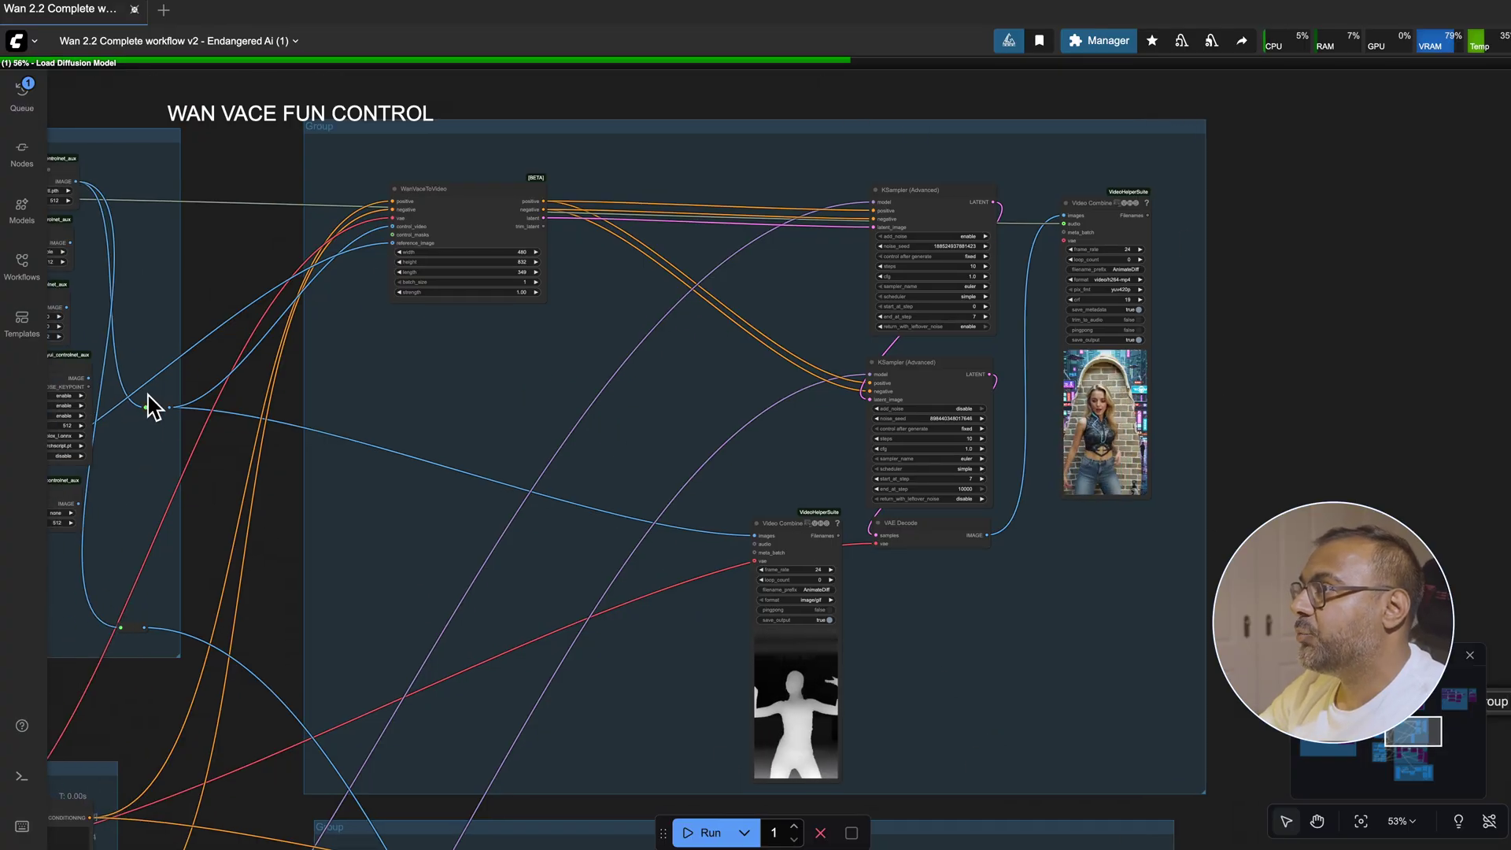
{"action": "scroll", "coordinate": [411, 208], "scroll_direction": "up", "scroll_amount": 7}
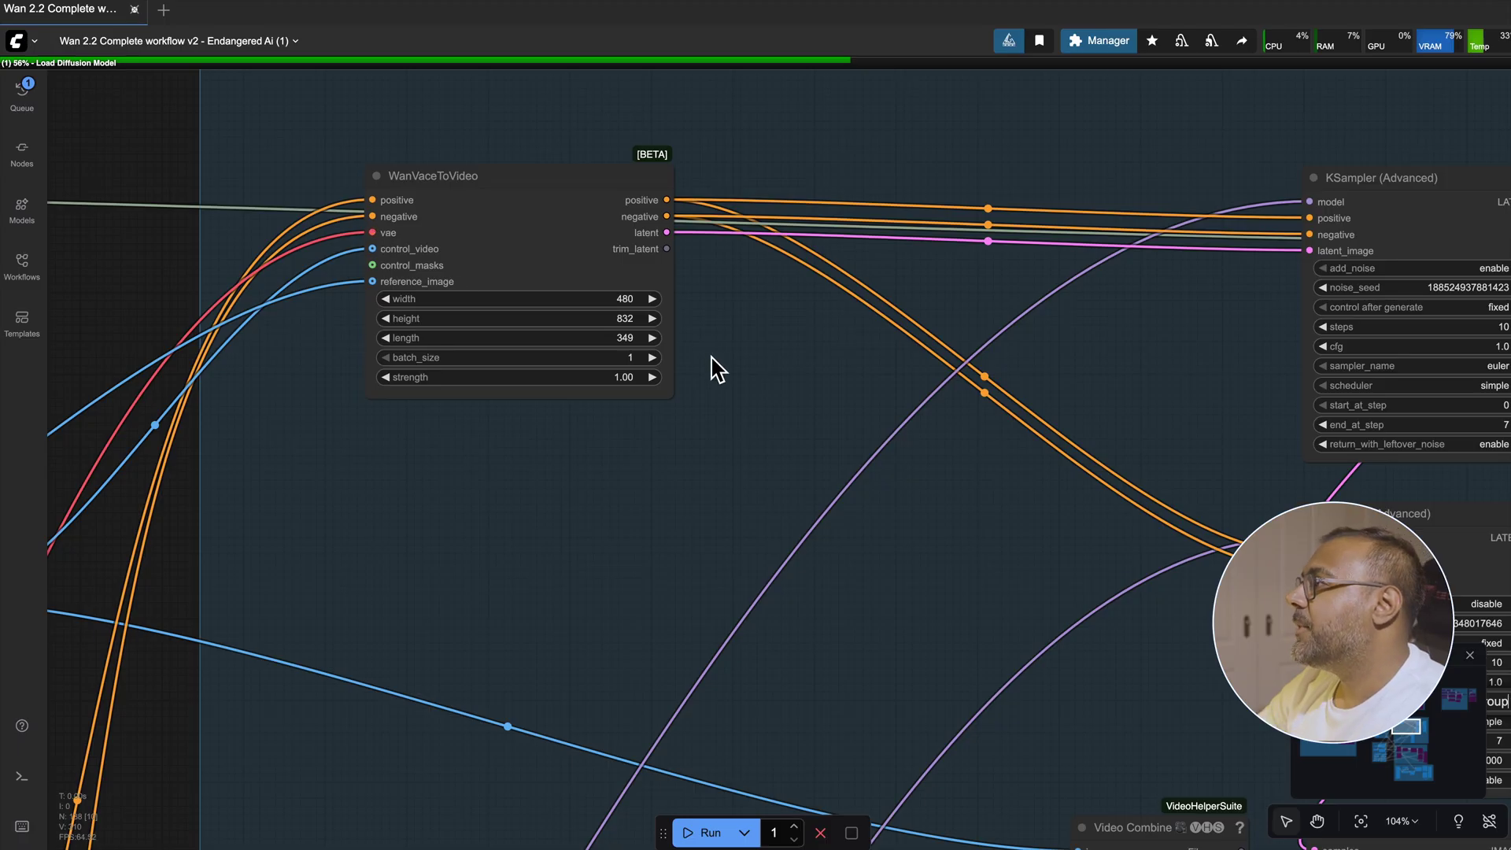
{"action": "left_click_drag", "start_coordinate": [716, 370], "coordinate": [282, 351]}
{"action": "left_click_drag", "start_coordinate": [773, 348], "coordinate": [666, 317]}
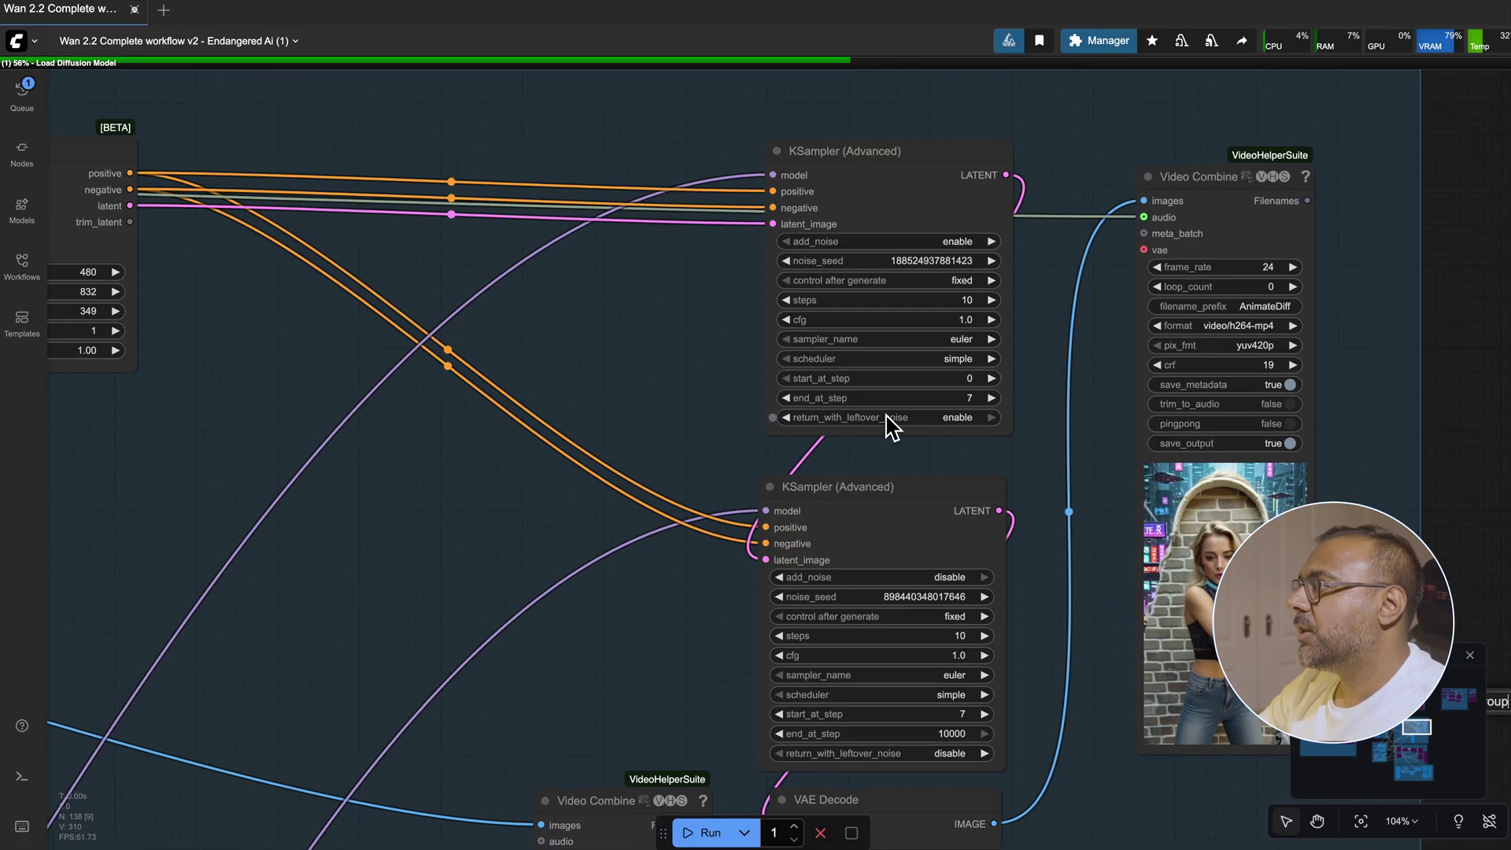
{"action": "left_click_drag", "start_coordinate": [689, 432], "coordinate": [600, 338]}
{"action": "scroll", "coordinate": [600, 337], "scroll_direction": "up", "scroll_amount": 2}
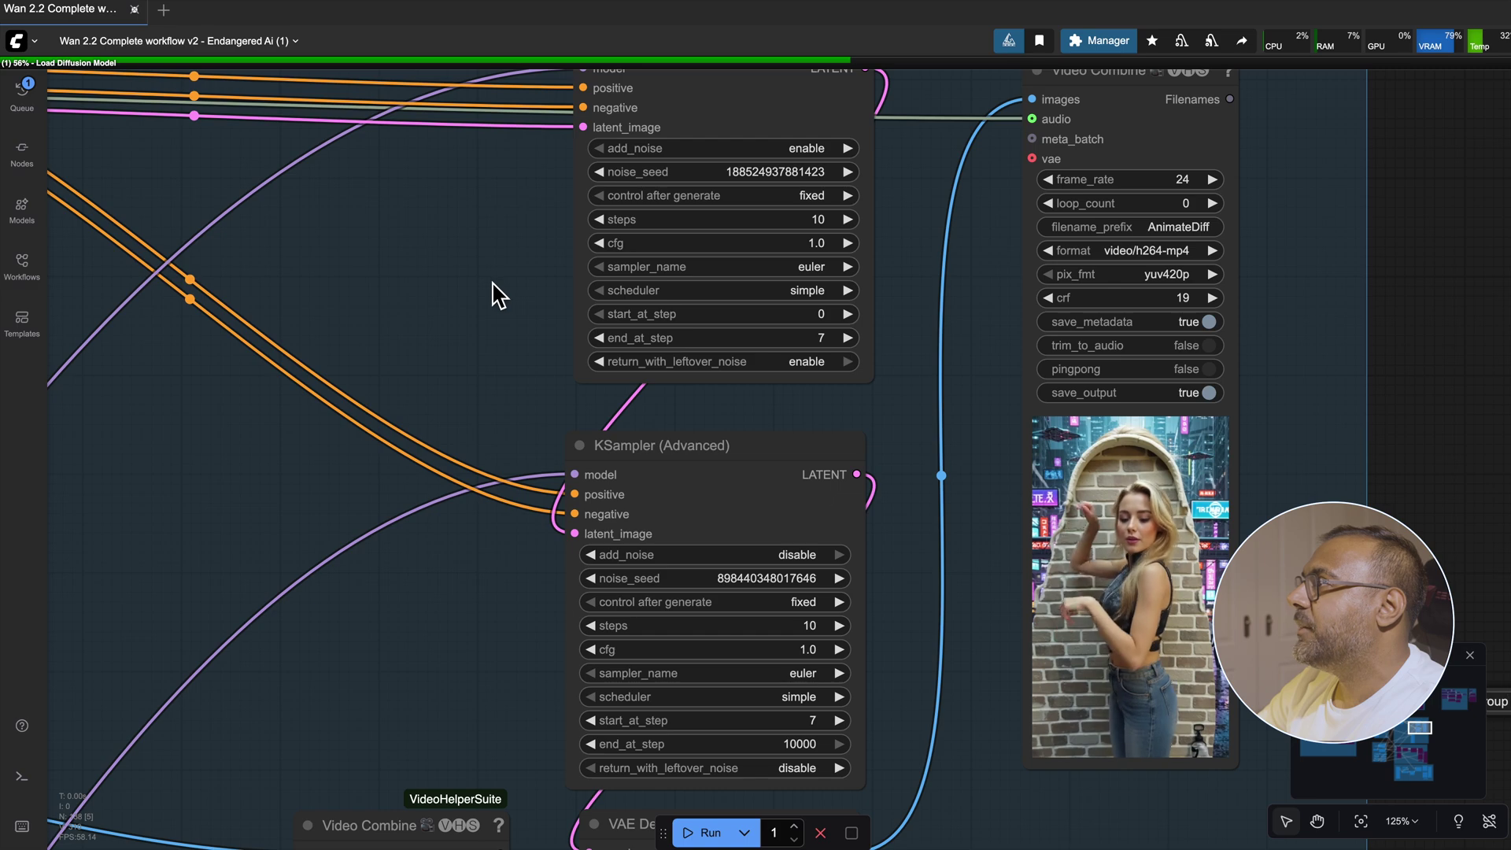
{"action": "left_click_drag", "start_coordinate": [496, 290], "coordinate": [548, 308]}
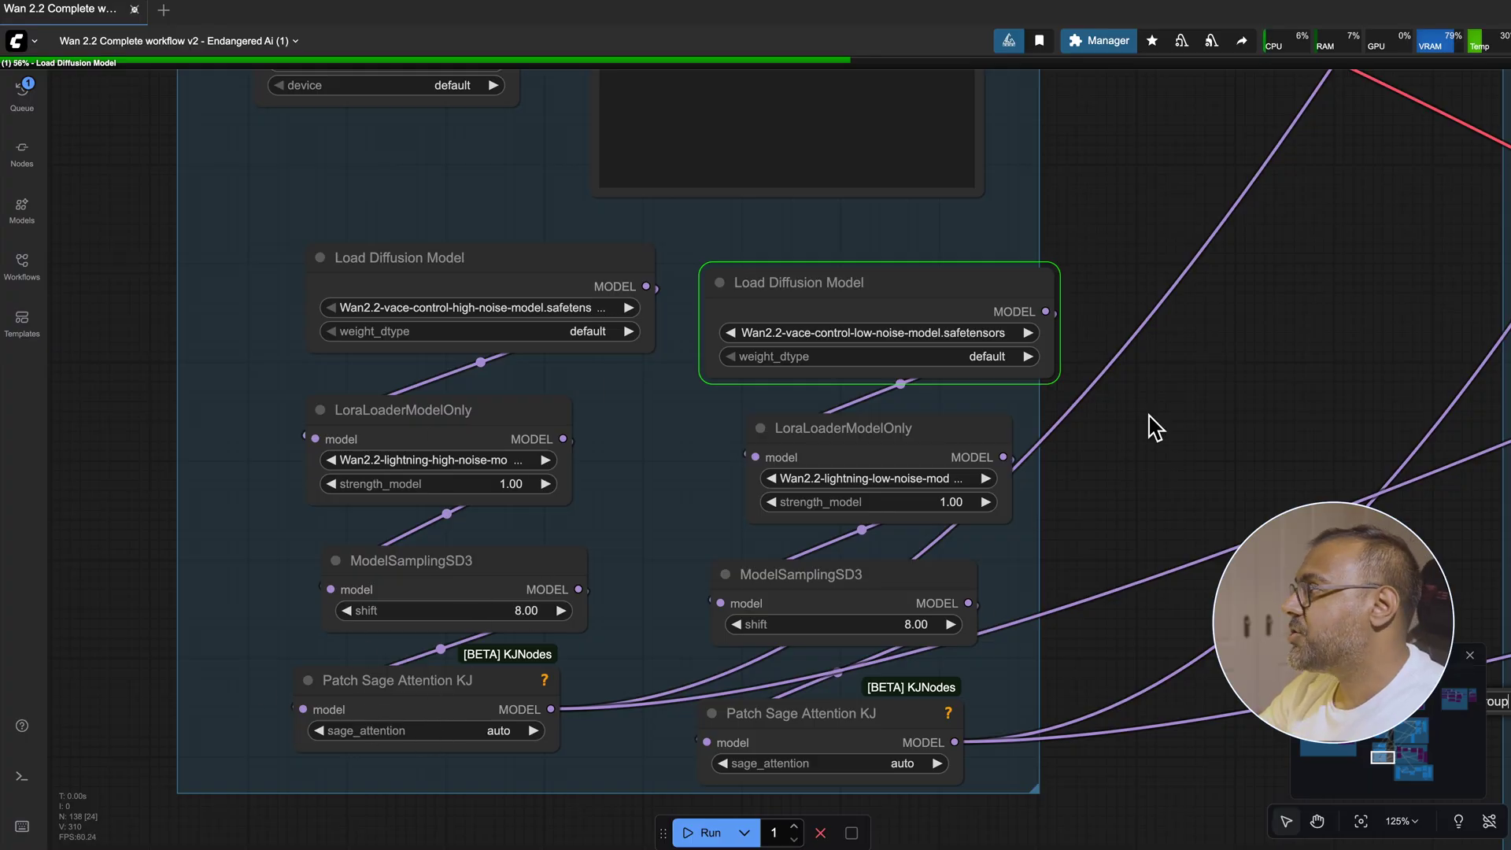
{"action": "left_click_drag", "start_coordinate": [1155, 428], "coordinate": [1001, 128]}
{"action": "scroll", "coordinate": [986, 163], "scroll_direction": "up", "scroll_amount": 5}
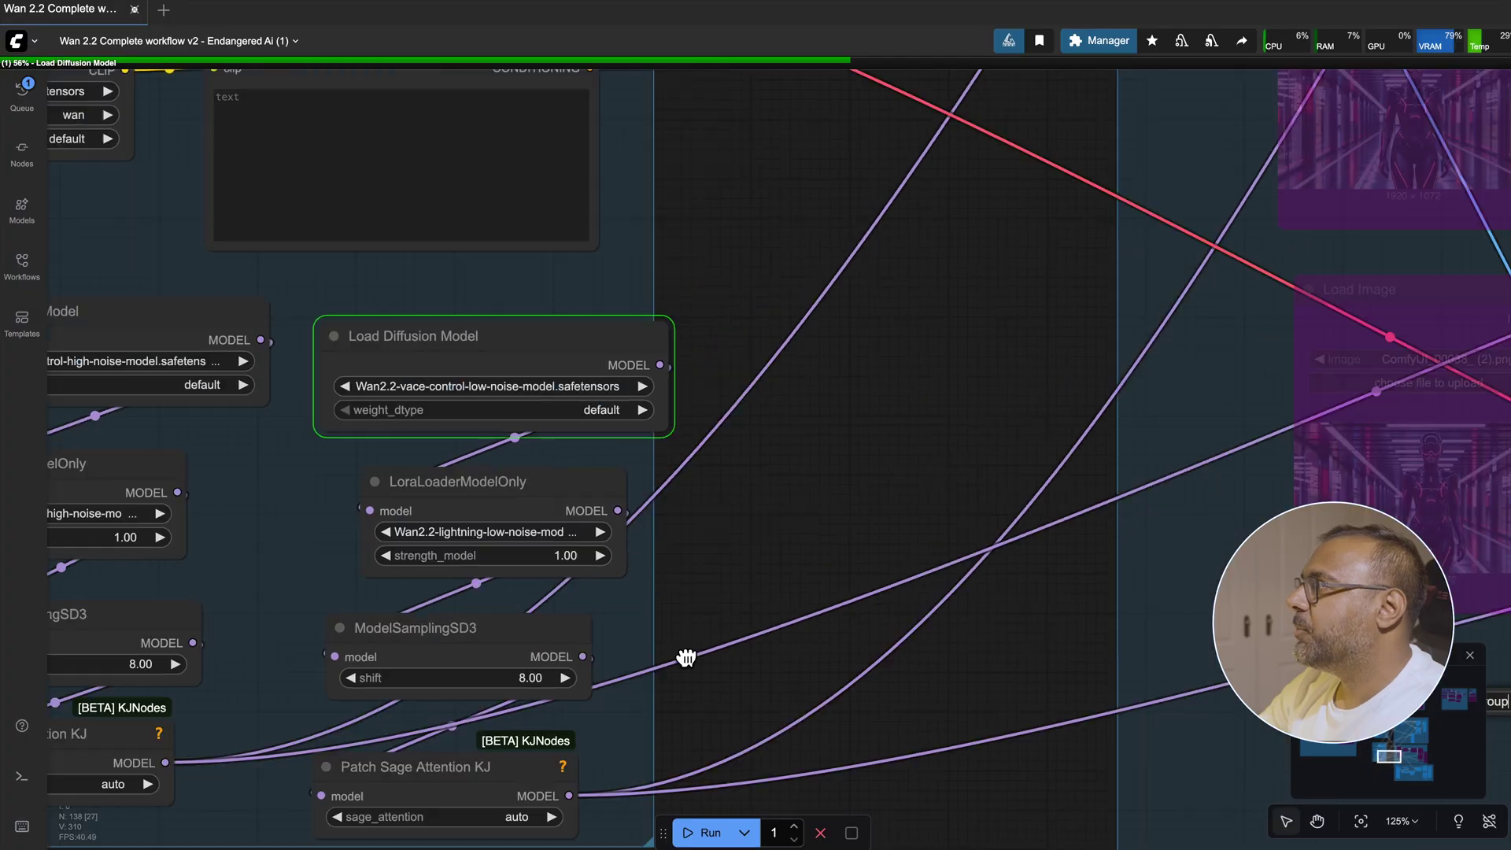
{"action": "scroll", "coordinate": [1024, 277], "scroll_direction": "right", "scroll_amount": 15}
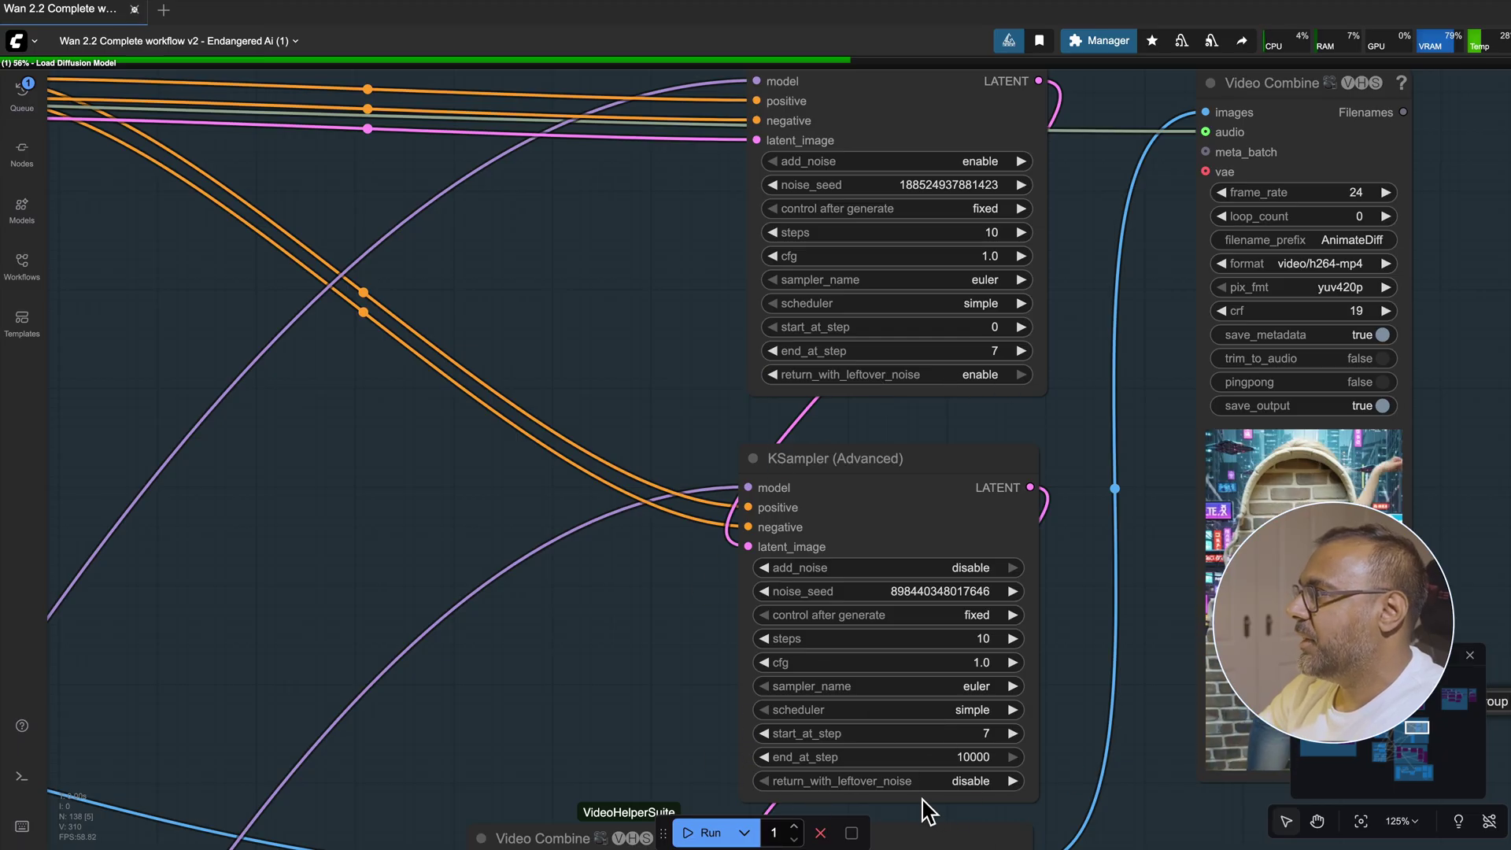
{"action": "scroll", "coordinate": [925, 810], "scroll_direction": "down", "scroll_amount": 4}
{"action": "scroll", "coordinate": [925, 811], "scroll_direction": "right", "scroll_amount": 4}
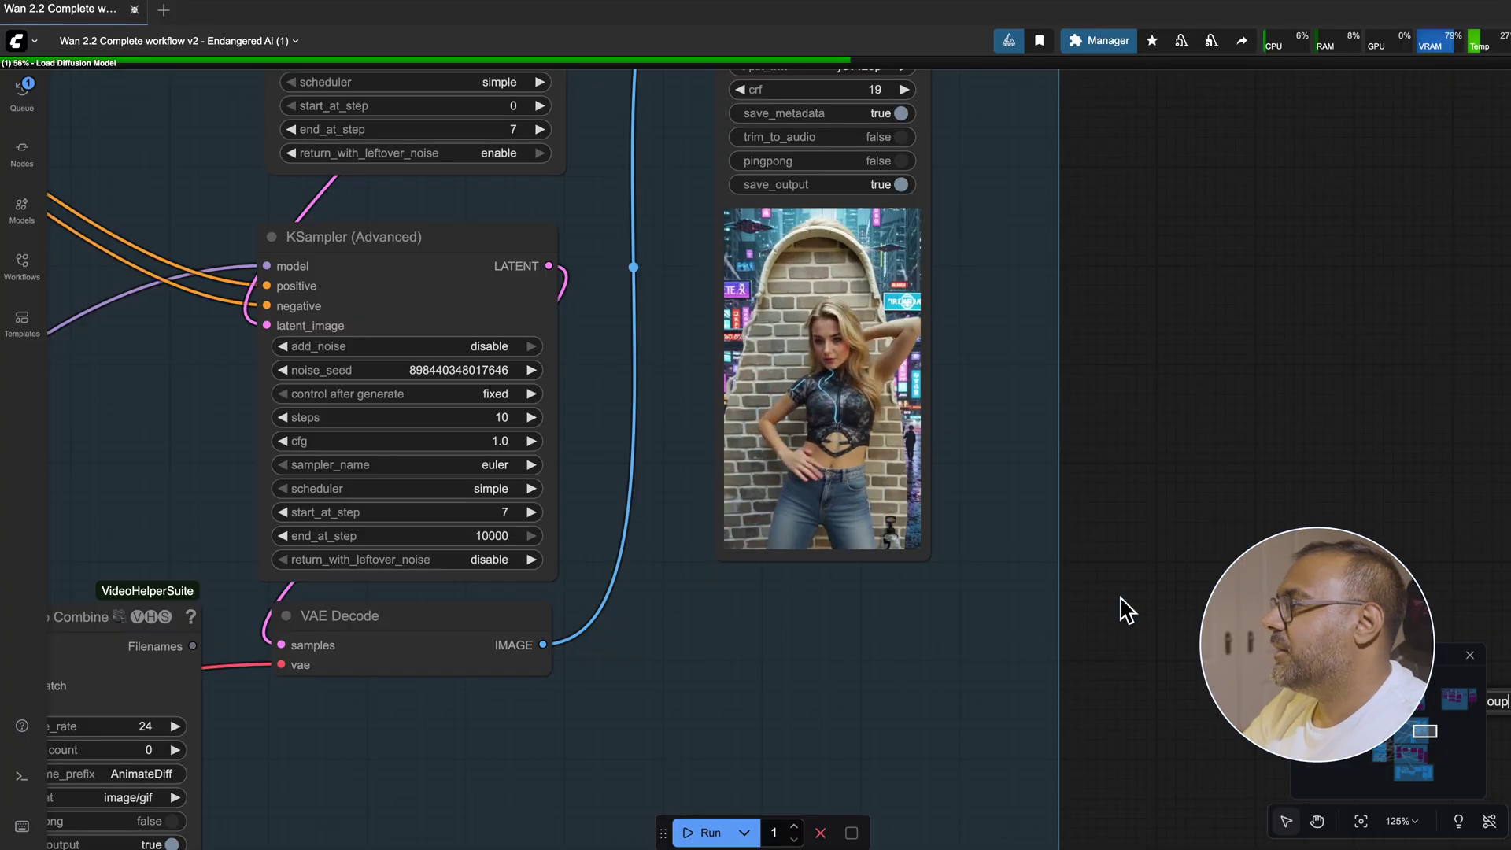
Re-enable the bypassed nodes in the group containing WanVideo VACE Start To End Frame.
{"action": "left_click", "coordinate": [810, 644]}
{"action": "scroll", "coordinate": [928, 441], "scroll_direction": "down", "scroll_amount": 5}
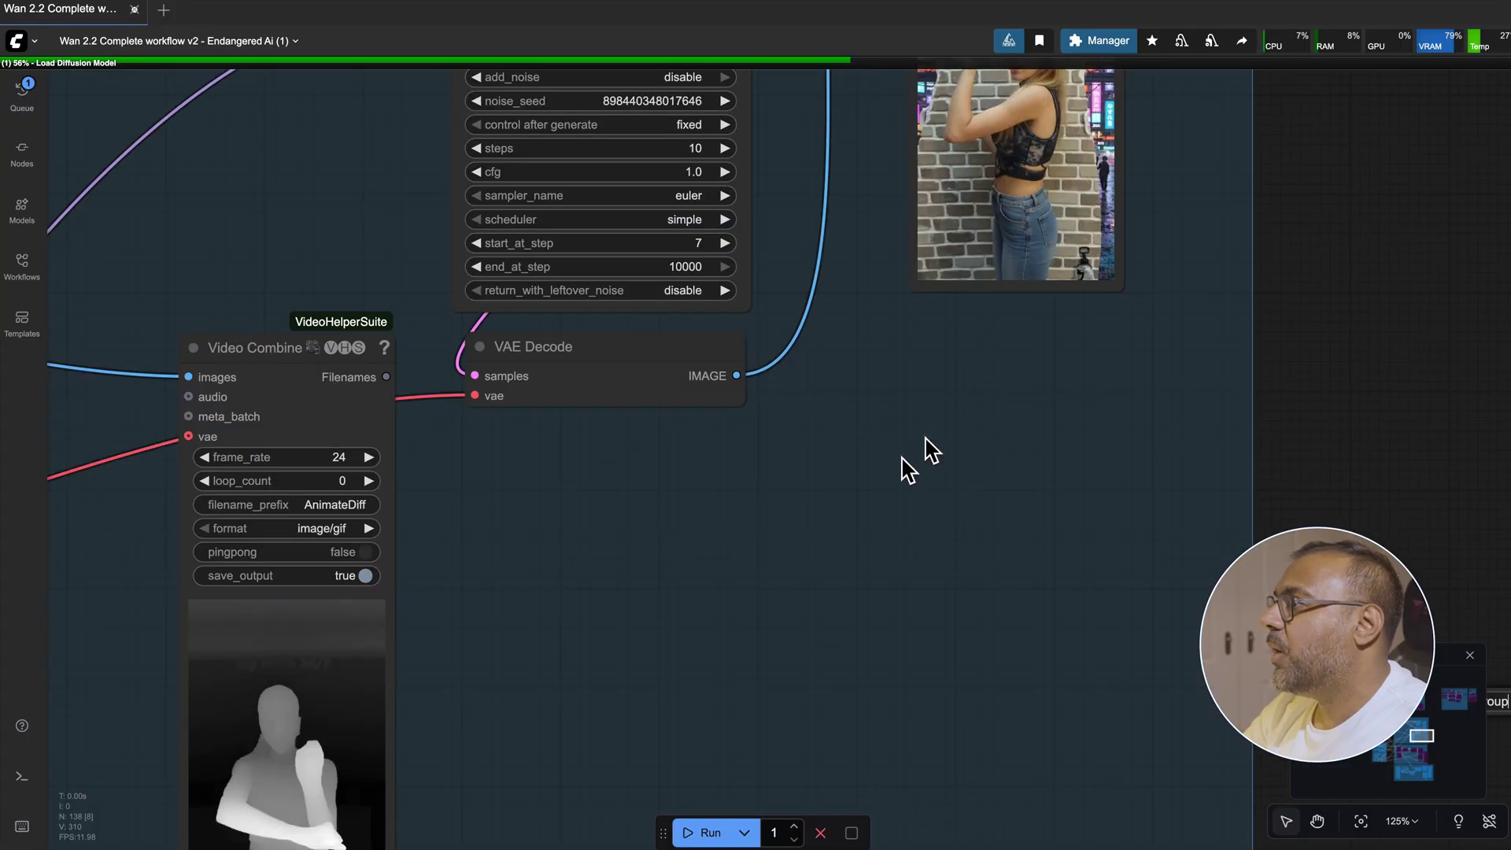
{"action": "scroll", "coordinate": [735, 641], "scroll_direction": "down", "scroll_amount": 5}
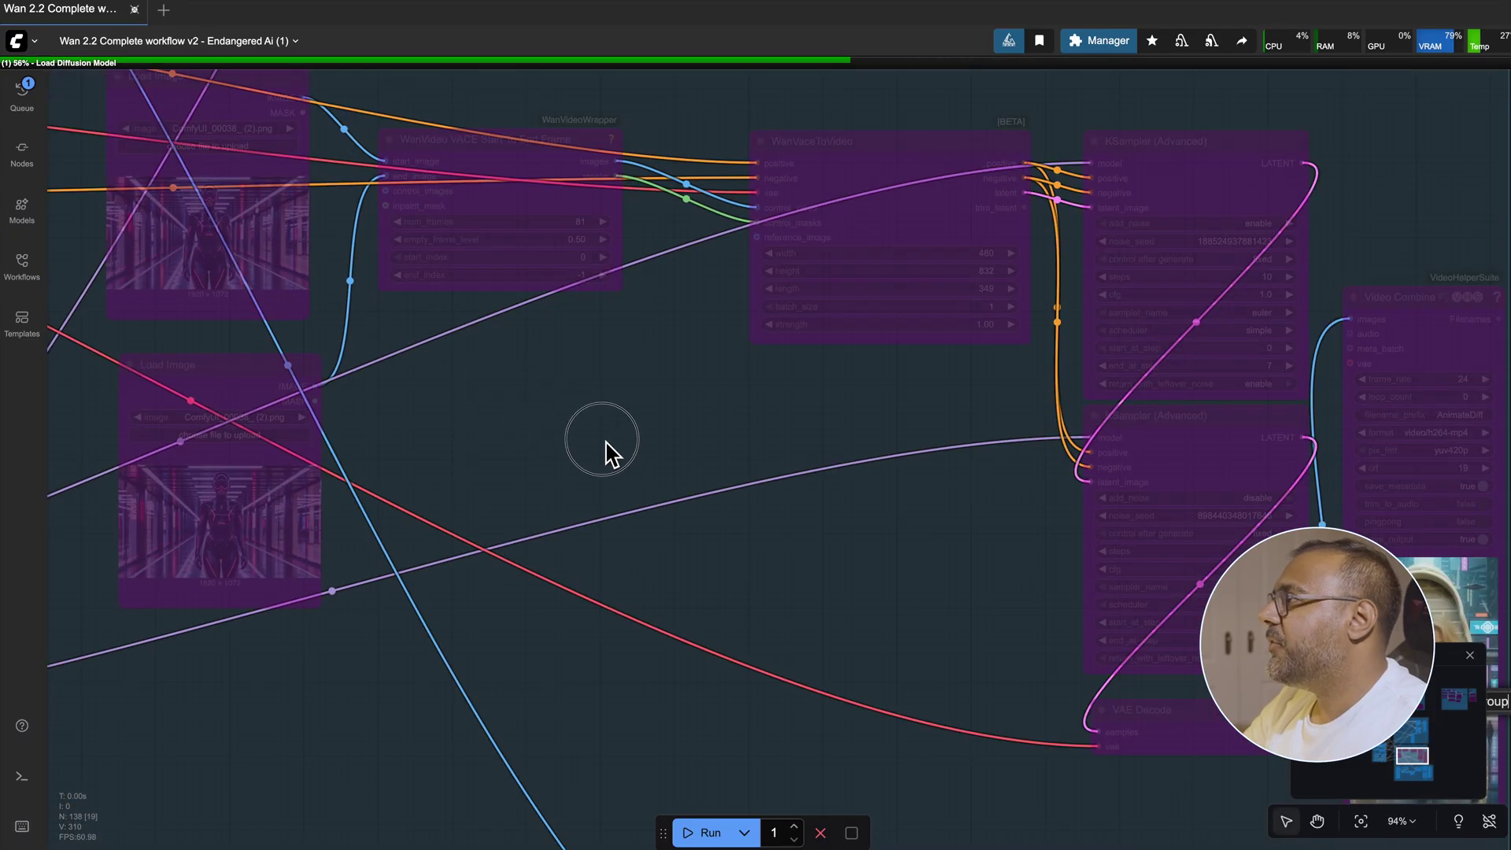
{"action": "scroll", "coordinate": [598, 457], "scroll_direction": "up", "scroll_amount": 2}
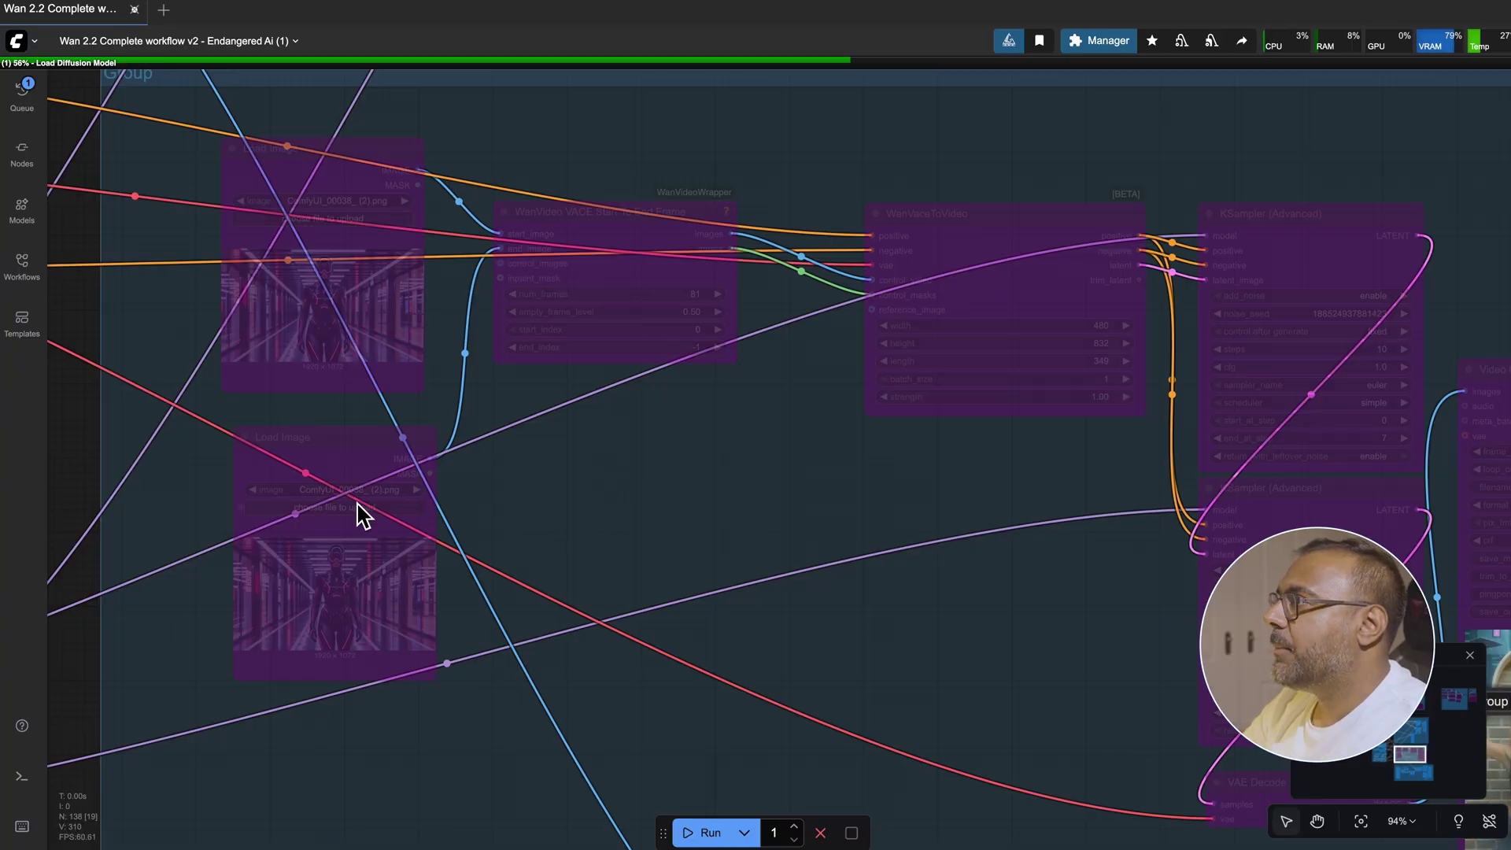
{"action": "key", "text": "ctrl+b"}
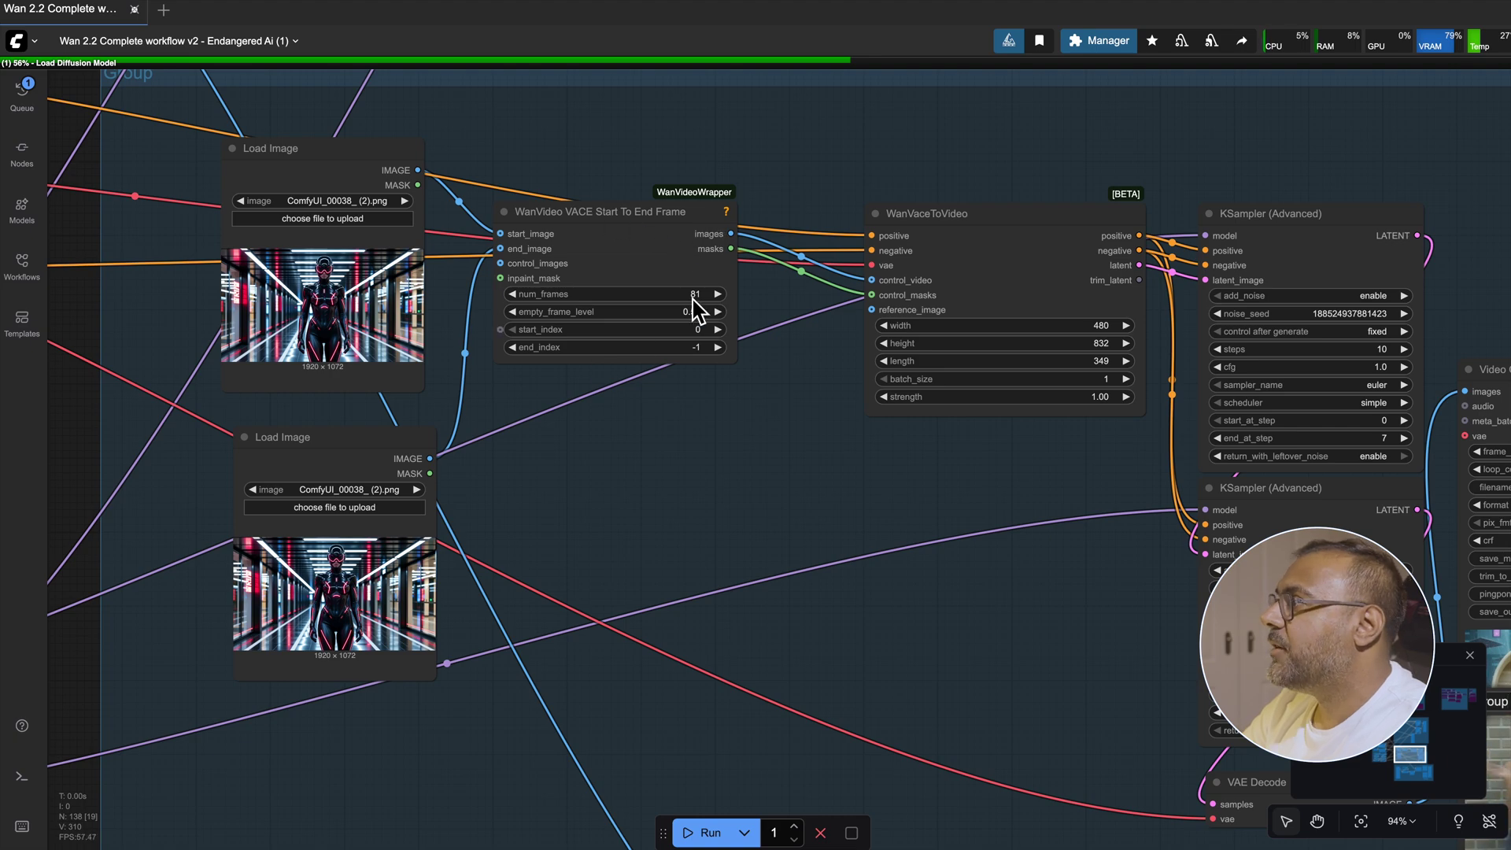
Examine the start-to-end-frame group's connections and settings from the VACE nodes through the KSamplers to Video Combine.
{"action": "scroll", "coordinate": [669, 311], "scroll_direction": "right", "scroll_amount": 1}
{"action": "scroll", "coordinate": [732, 303], "scroll_direction": "right", "scroll_amount": 5}
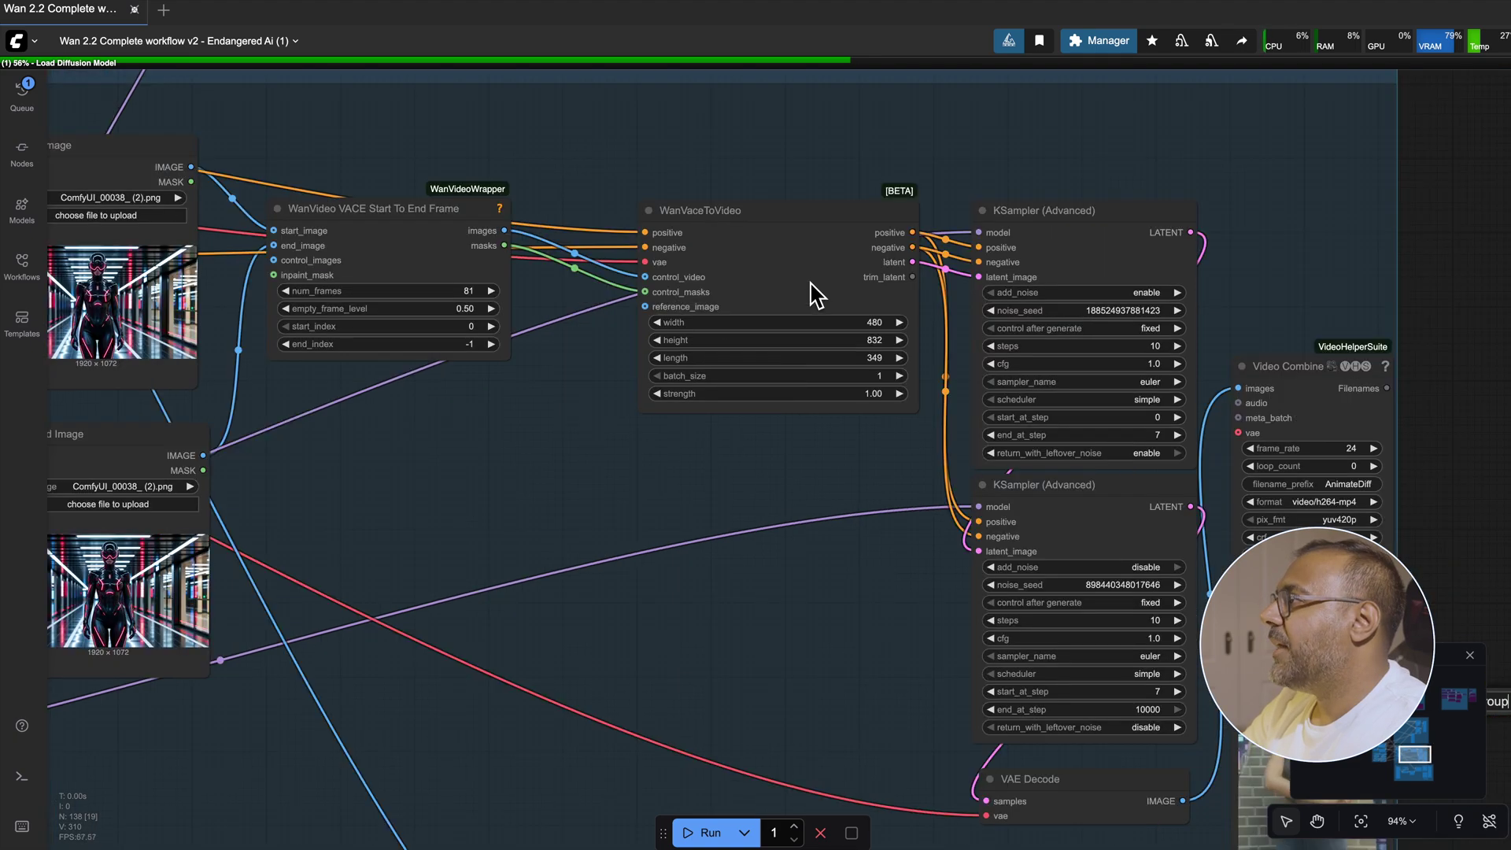
{"action": "scroll", "coordinate": [674, 325], "scroll_direction": "left", "scroll_amount": 1}
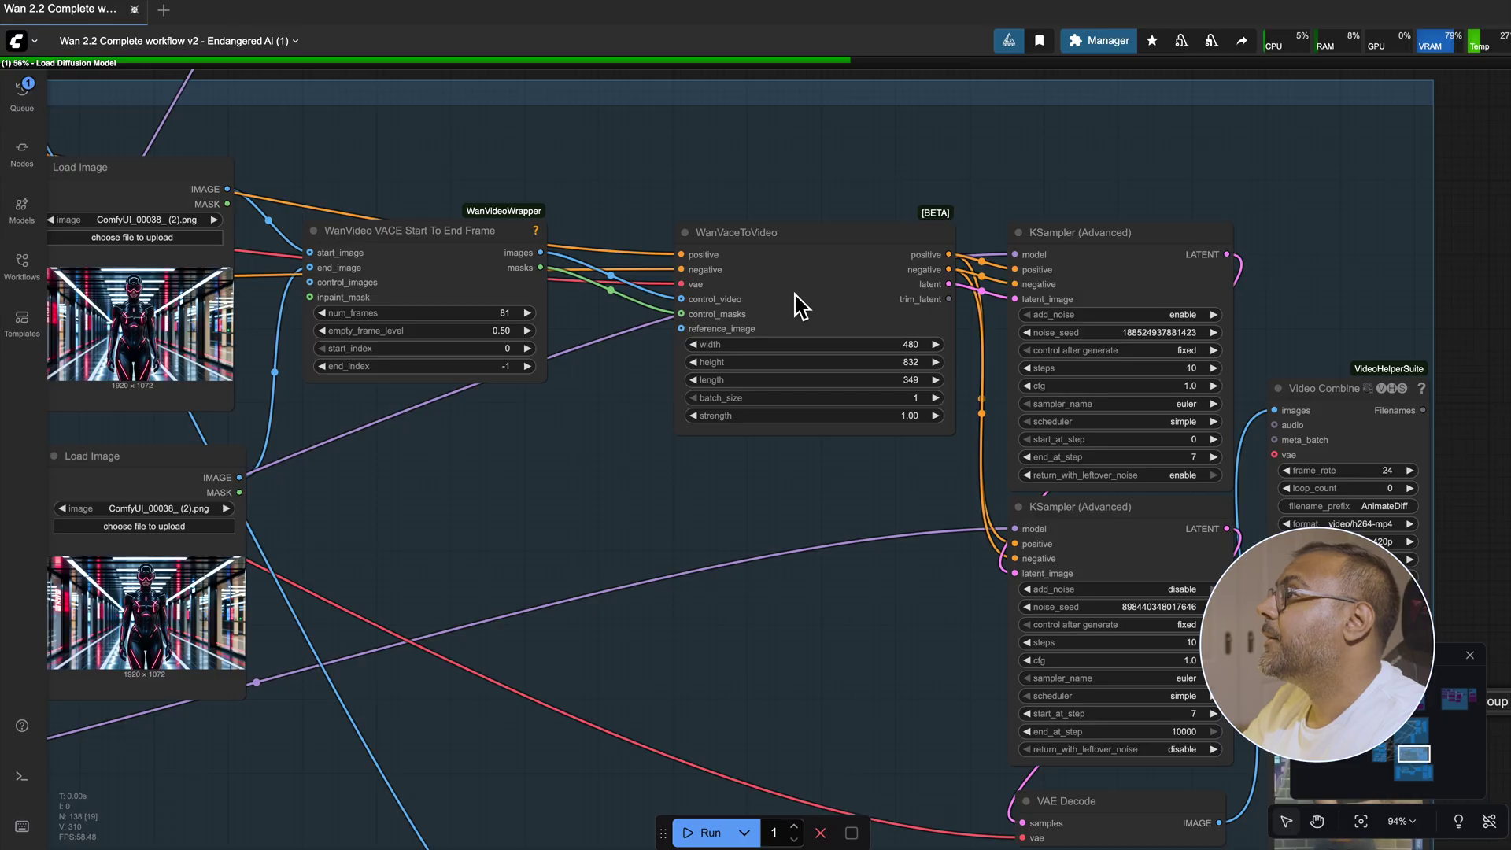
{"action": "scroll", "coordinate": [584, 260], "scroll_direction": "right", "scroll_amount": 2}
{"action": "scroll", "coordinate": [551, 472], "scroll_direction": "right", "scroll_amount": 5}
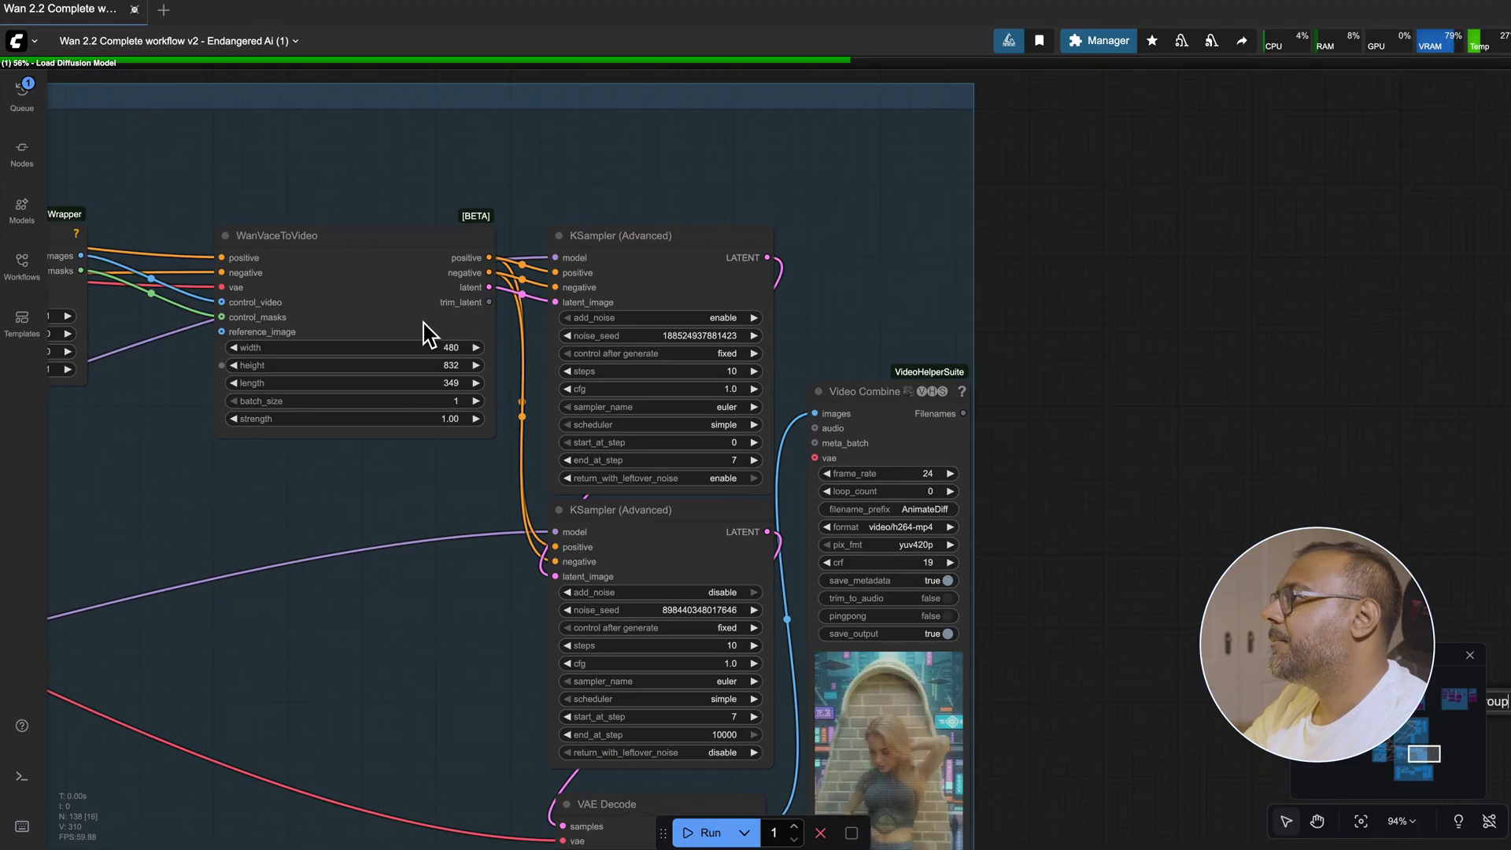
Inspect the masking group from Load Video through GroundingDinoSAMSegment and Grow Mask With Blur to WanVaceToVideo, the KSamplers and Video Combine.
{"action": "scroll", "coordinate": [263, 489], "scroll_direction": "down", "scroll_amount": 5}
{"action": "scroll", "coordinate": [263, 489], "scroll_direction": "right", "scroll_amount": 3}
{"action": "scroll", "coordinate": [304, 530], "scroll_direction": "up", "scroll_amount": 2}
{"action": "scroll", "coordinate": [412, 489], "scroll_direction": "left", "scroll_amount": 4}
{"action": "scroll", "coordinate": [411, 504], "scroll_direction": "down", "scroll_amount": 3}
{"action": "scroll", "coordinate": [473, 543], "scroll_direction": "left", "scroll_amount": 2}
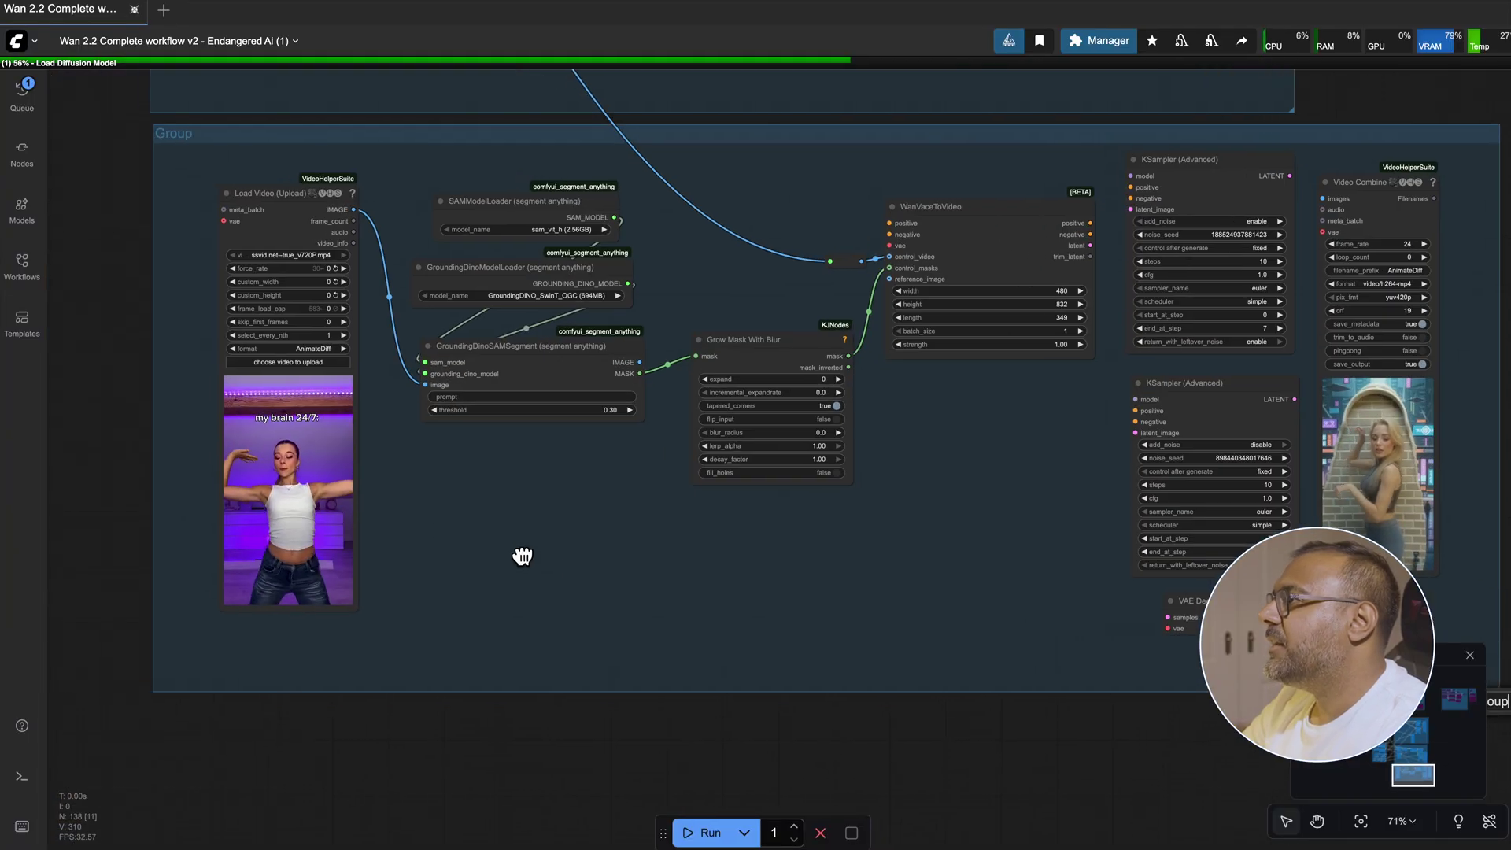
{"action": "scroll", "coordinate": [522, 556], "scroll_direction": "up", "scroll_amount": 2}
{"action": "scroll", "coordinate": [503, 591], "scroll_direction": "right", "scroll_amount": 3}
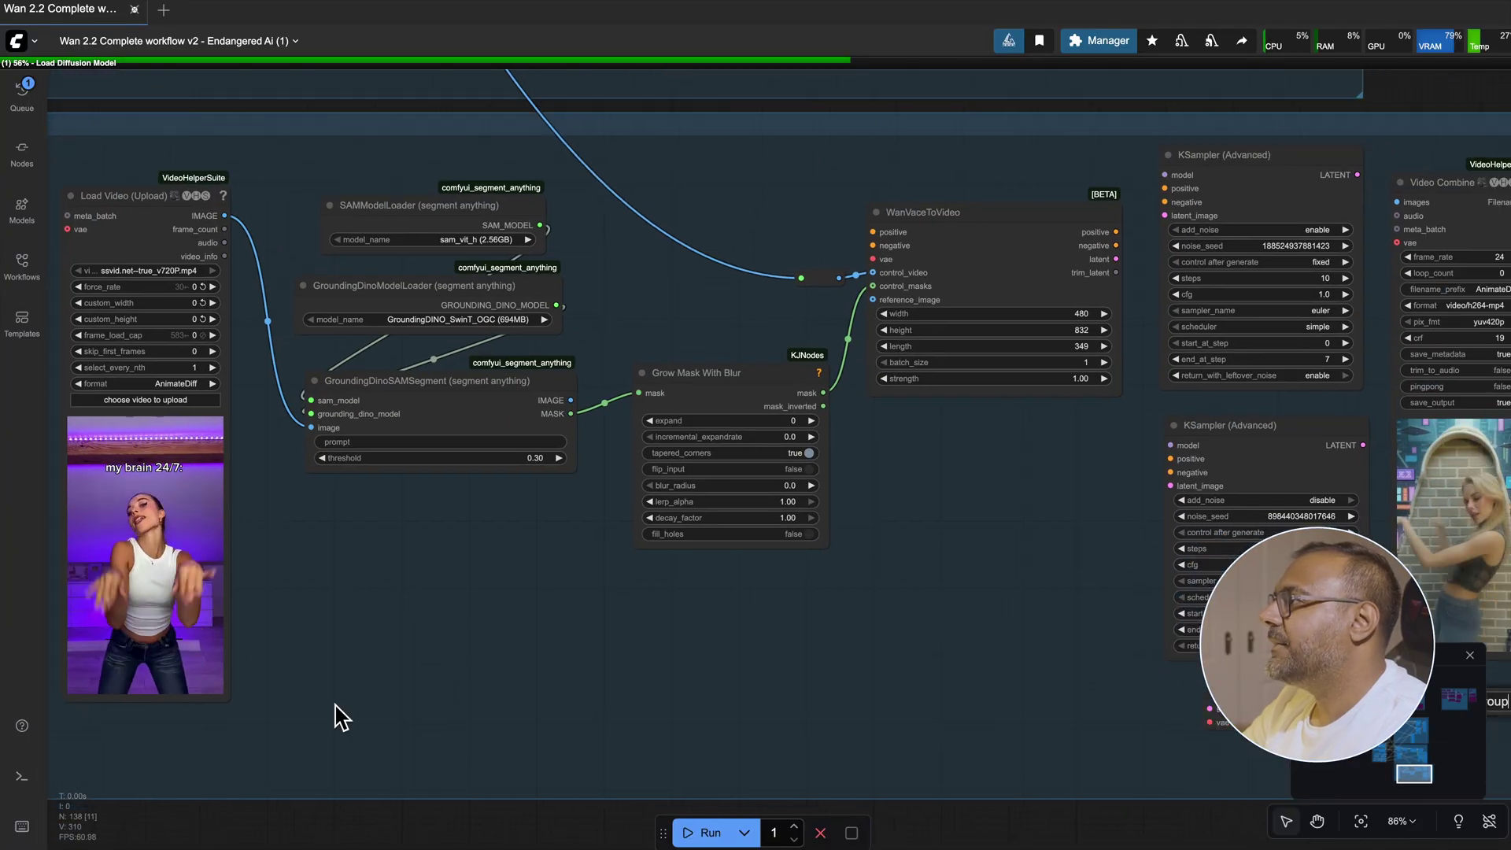
{"action": "scroll", "coordinate": [262, 276], "scroll_direction": "up", "scroll_amount": 3}
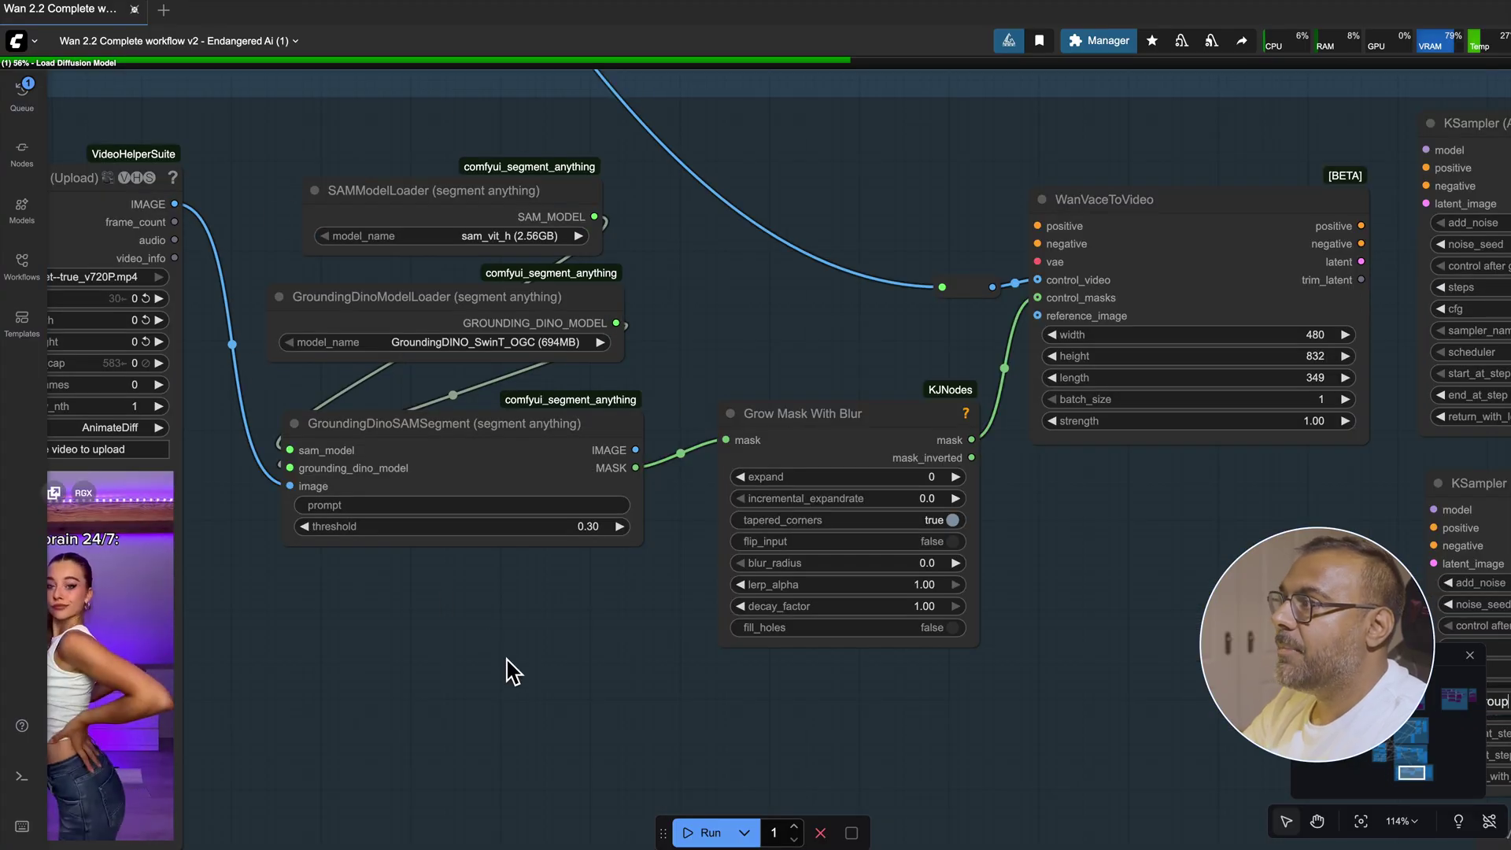
{"action": "scroll", "coordinate": [563, 410], "scroll_direction": "right", "scroll_amount": 3}
{"action": "scroll", "coordinate": [563, 409], "scroll_direction": "down", "scroll_amount": 1}
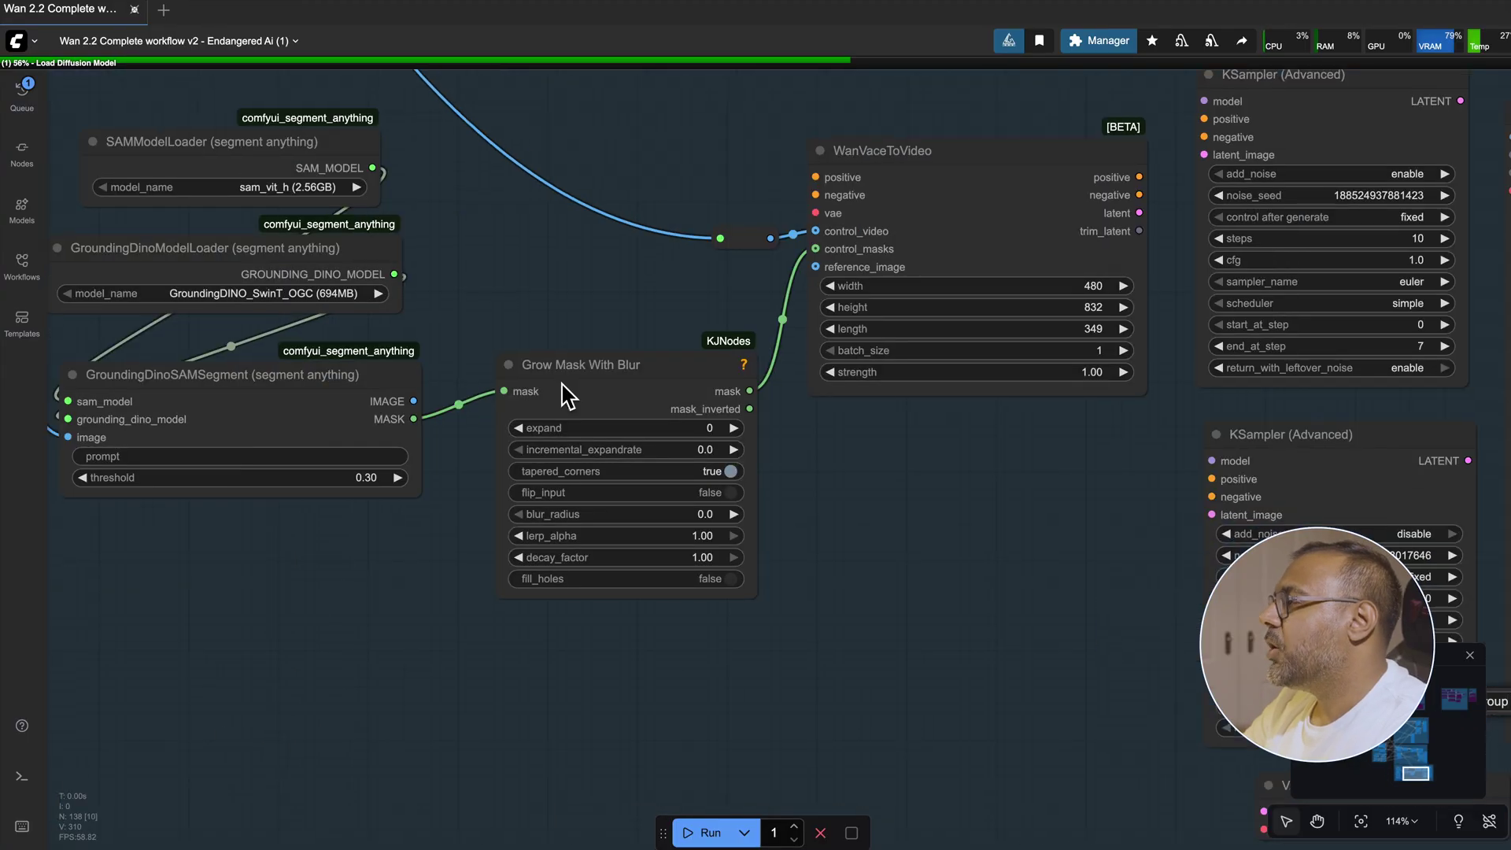
{"action": "scroll", "coordinate": [974, 549], "scroll_direction": "right", "scroll_amount": 4}
{"action": "scroll", "coordinate": [974, 549], "scroll_direction": "up", "scroll_amount": 3}
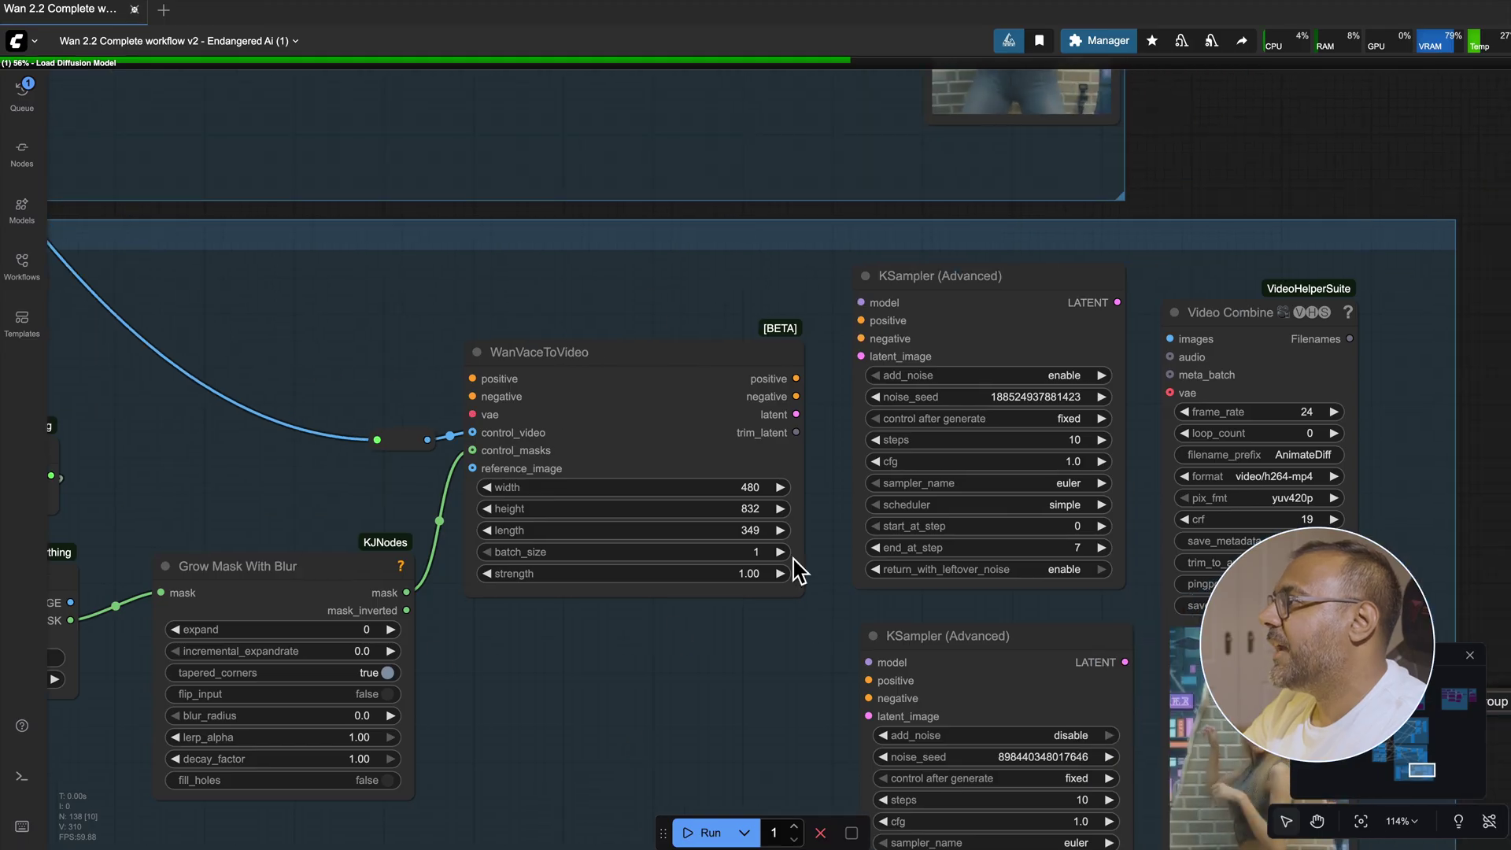
{"action": "scroll", "coordinate": [611, 381], "scroll_direction": "right", "scroll_amount": 3}
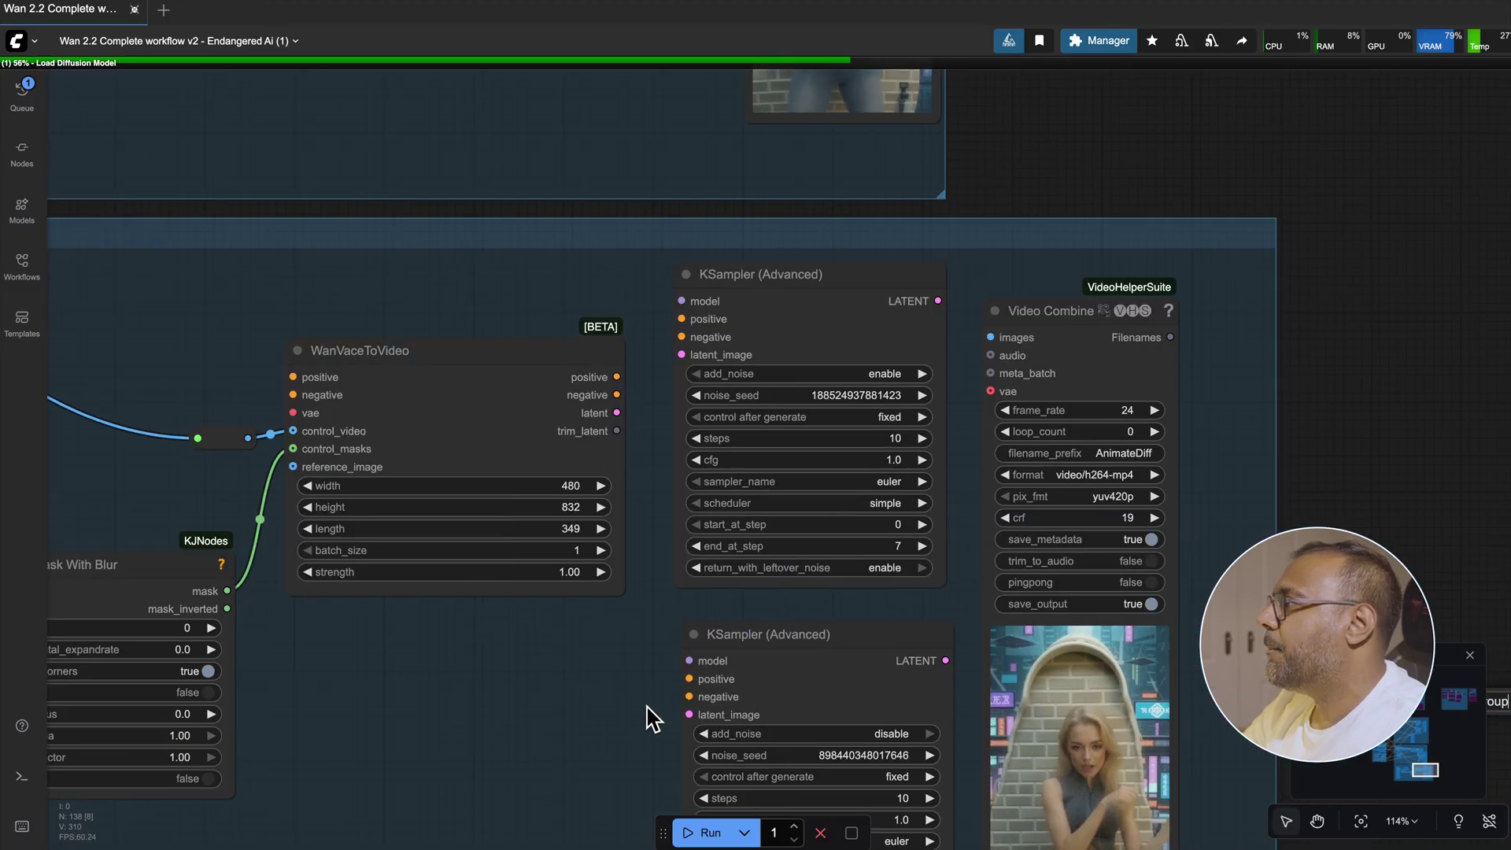
{"action": "left_click_drag", "start_coordinate": [665, 709], "coordinate": [456, 399]}
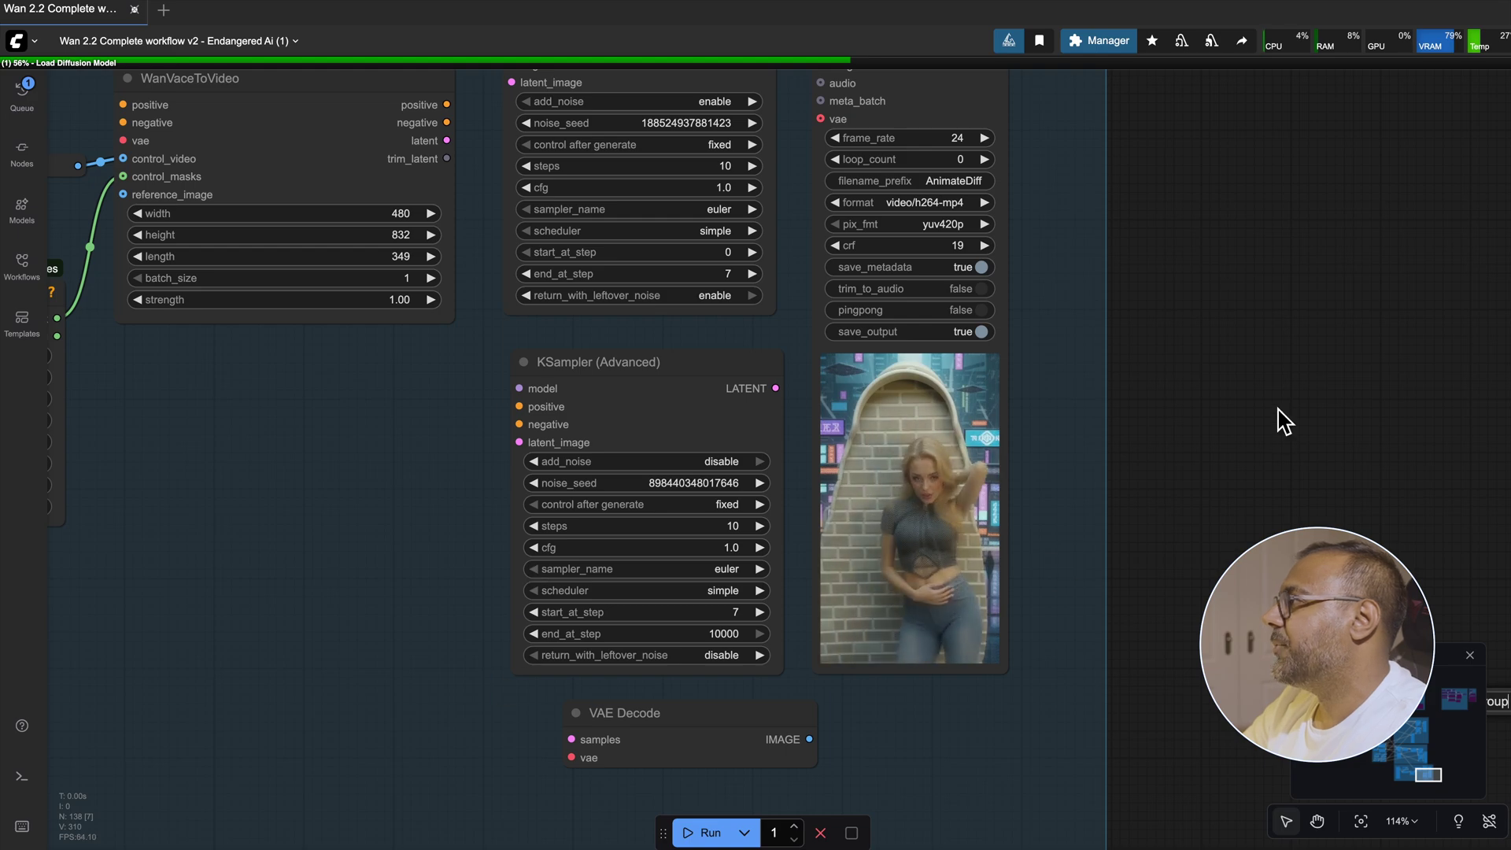
{"action": "scroll", "coordinate": [1268, 315], "scroll_direction": "down", "scroll_amount": 7}
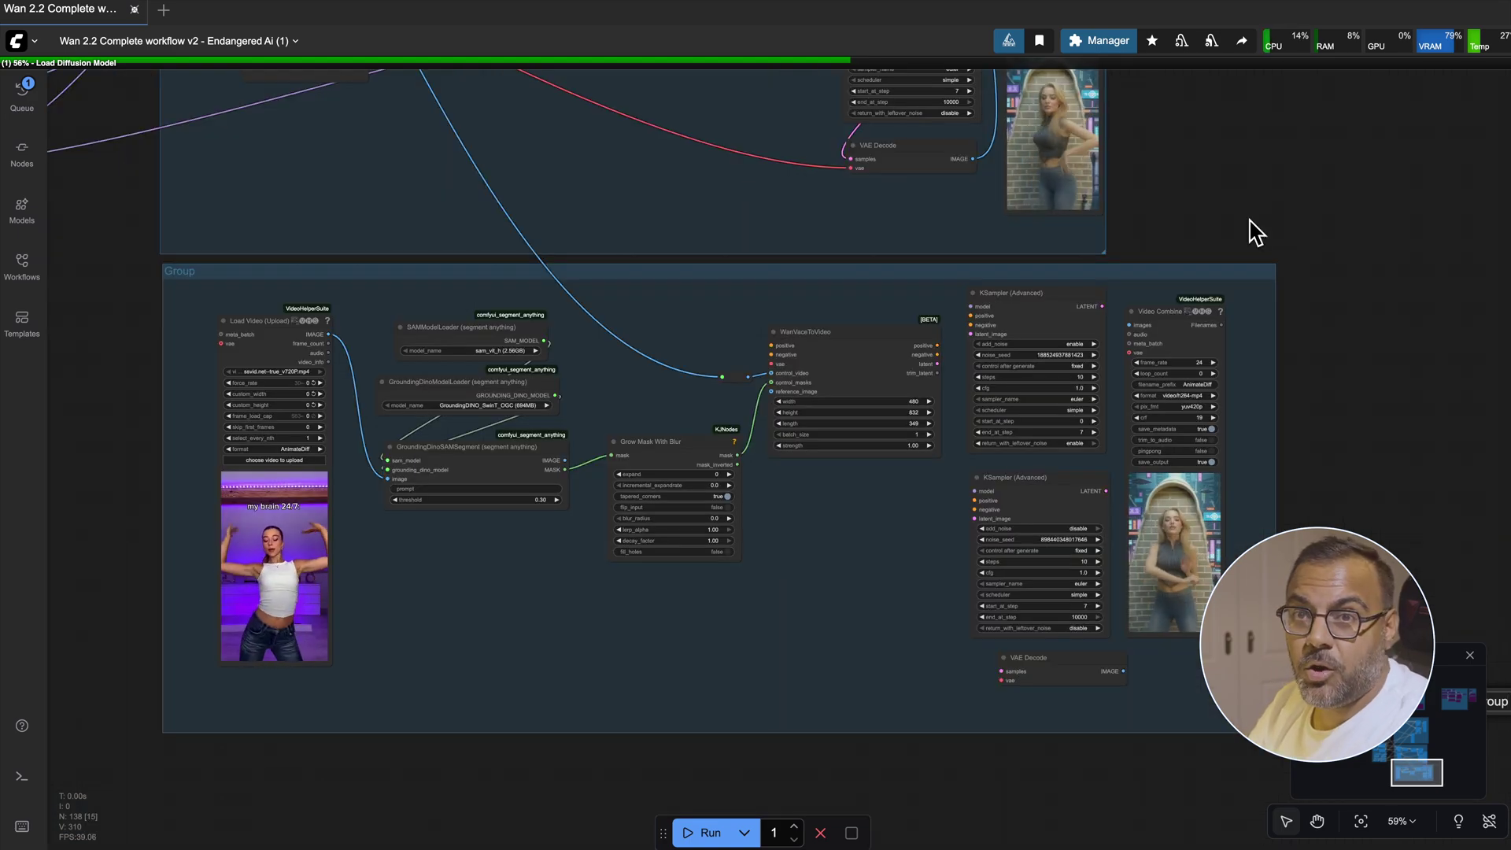